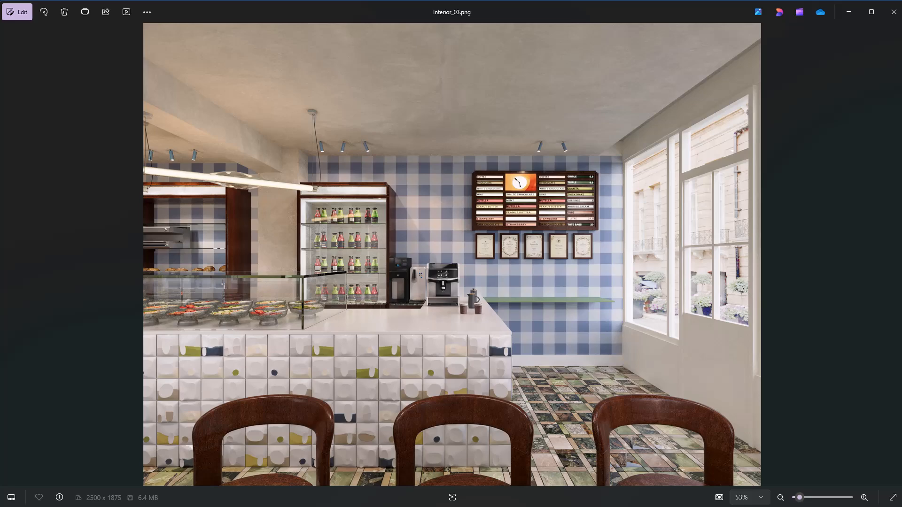
Switch to the browser and review the Cameo coffee machine, Mini Tecno 20L water dispenser and FG20i DGT milk cooler pages
key(alt+Tab)
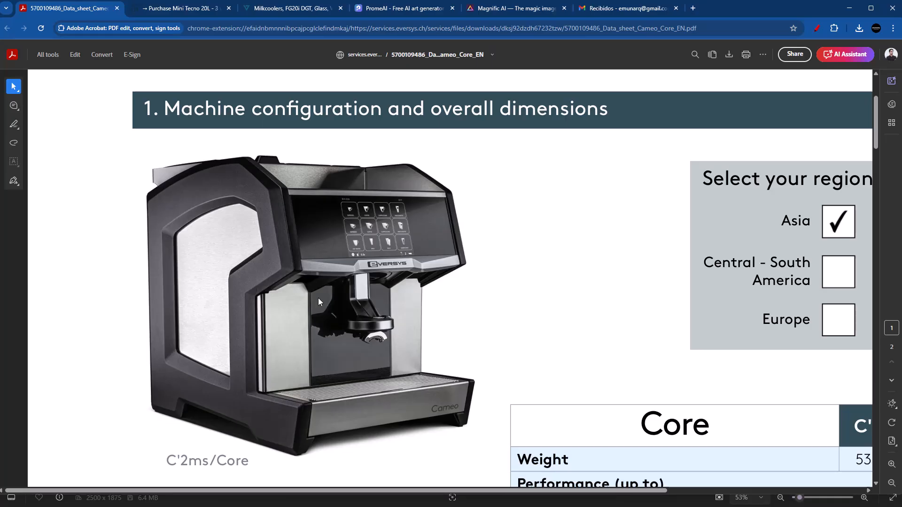
click(182, 8)
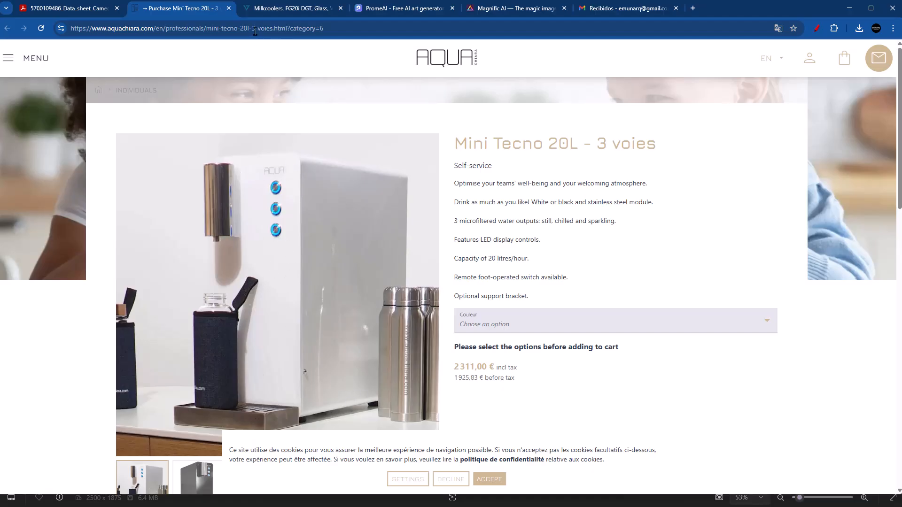
key(ctrl+Tab)
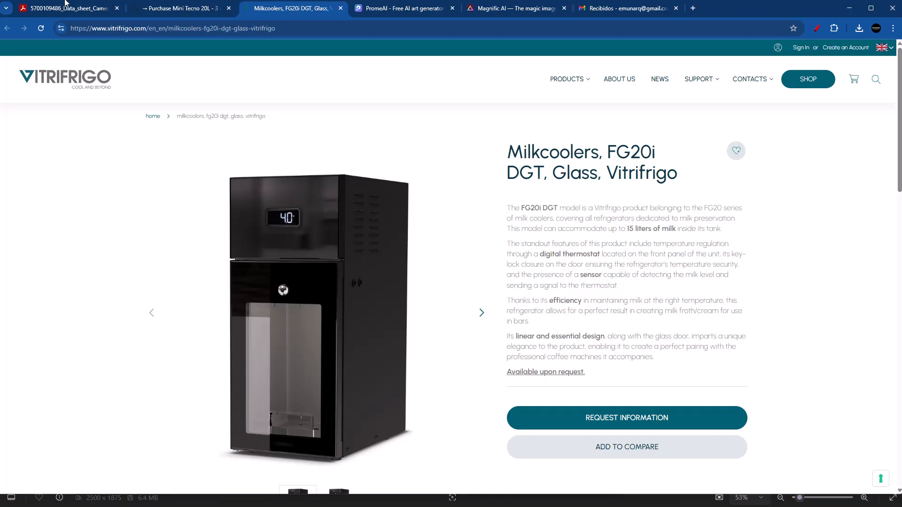
key(ctrl+shift+Tab)
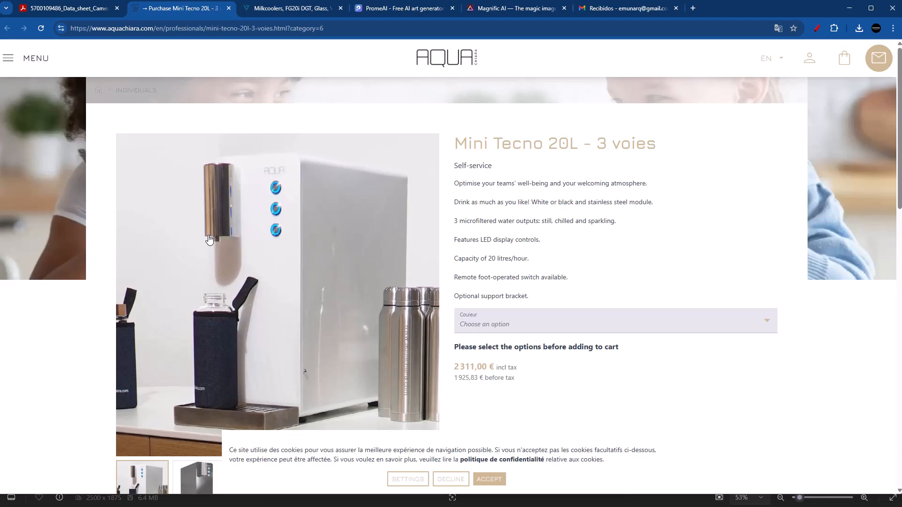
click(274, 9)
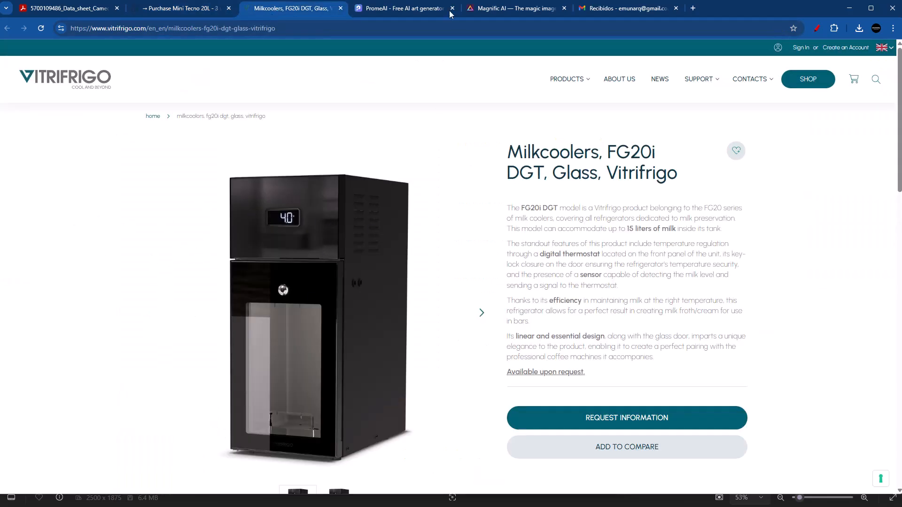
Open the AI 3D Model Generator tool in PromeAI
click(391, 9)
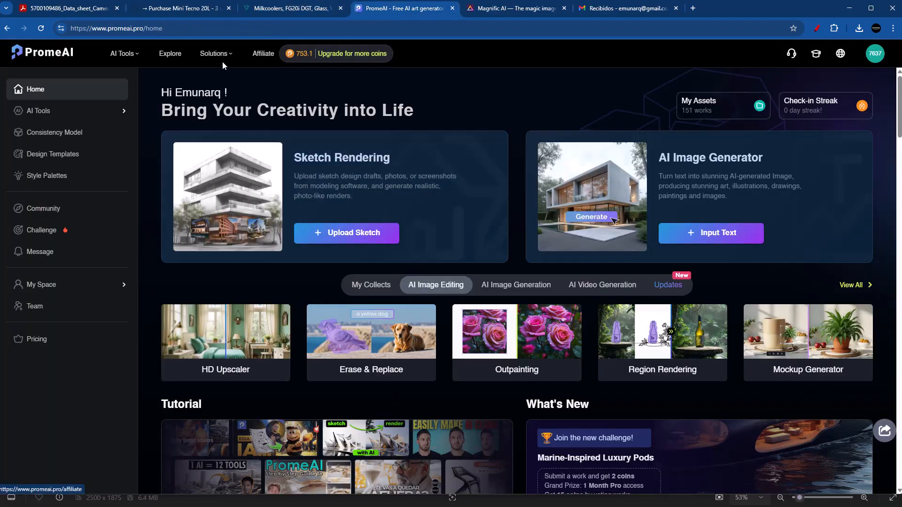
mouse_move(123, 53)
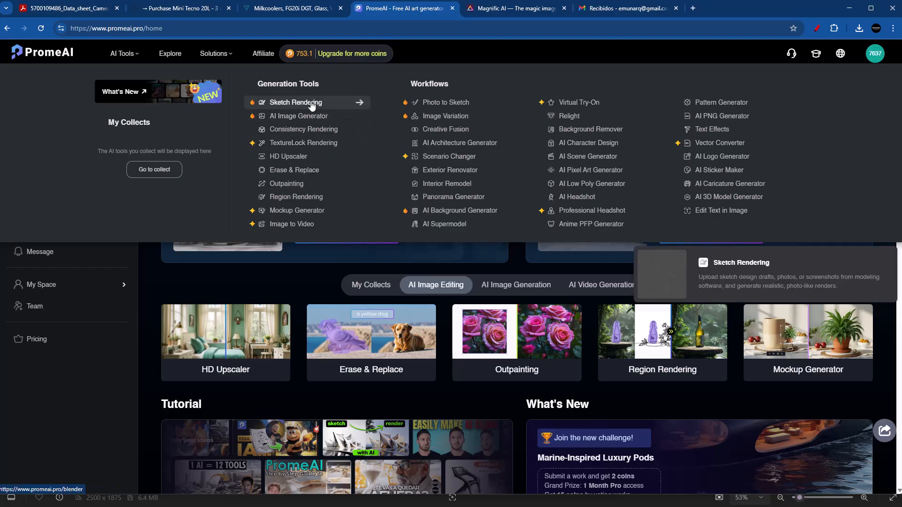
click(763, 201)
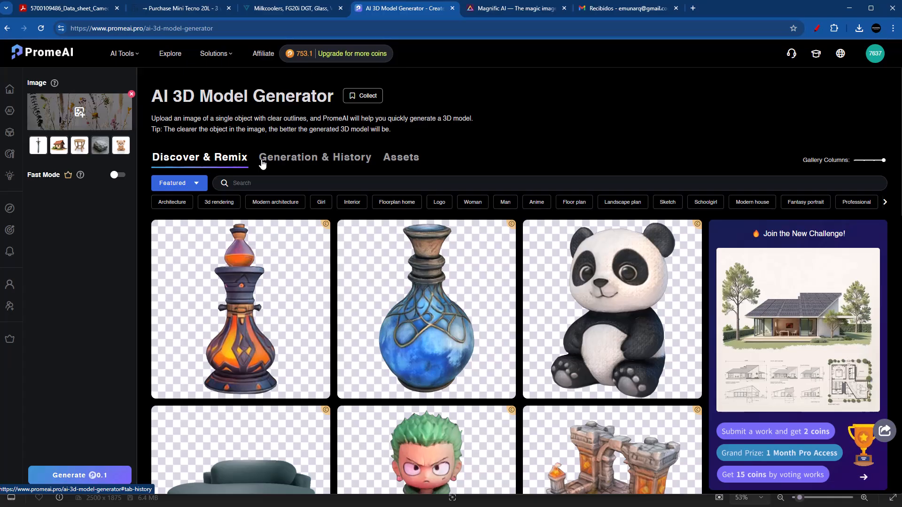
Capture the coffee machine picture from the Cameo data sheet as a rectangular snip with Snipping Tool and save it
key(ctrl+1)
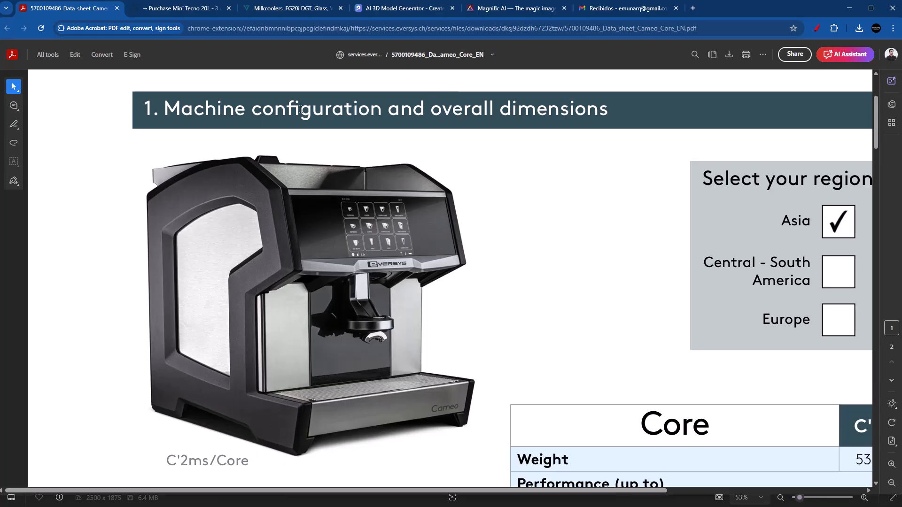
key(alt+Tab)
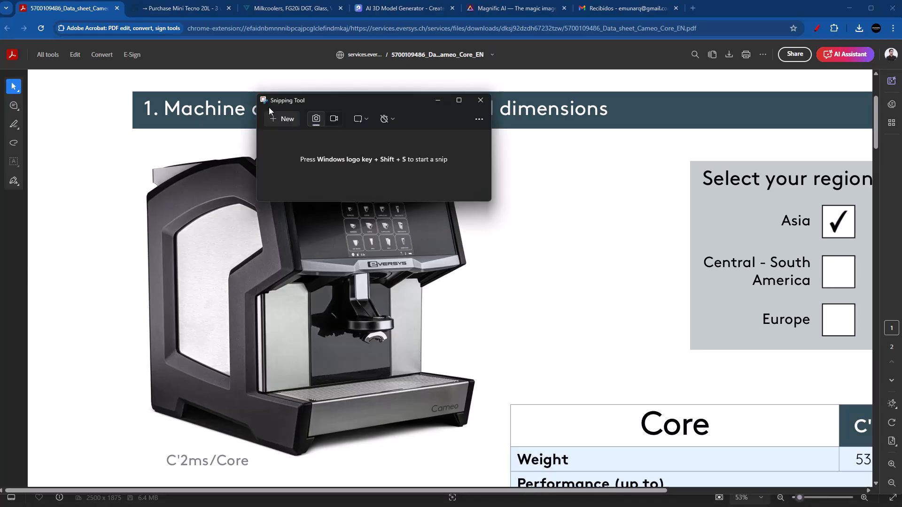
click(276, 119)
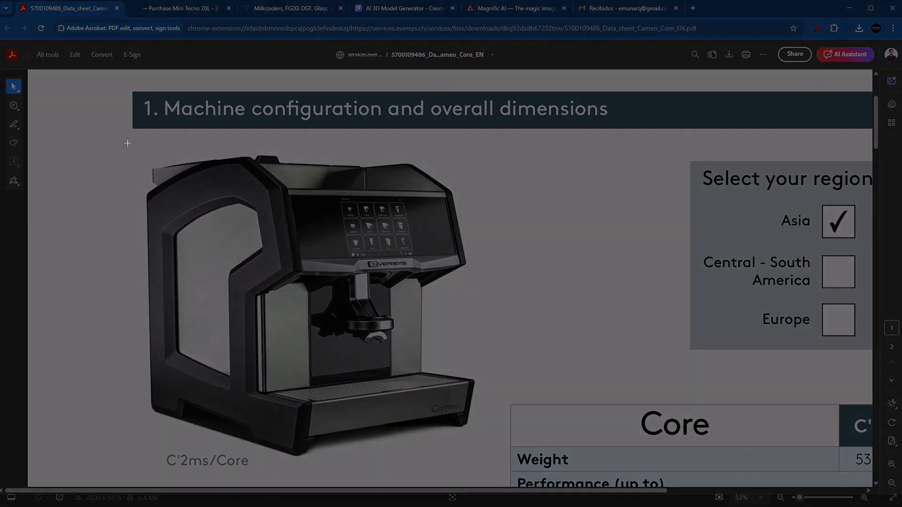
drag(130, 139, 495, 454)
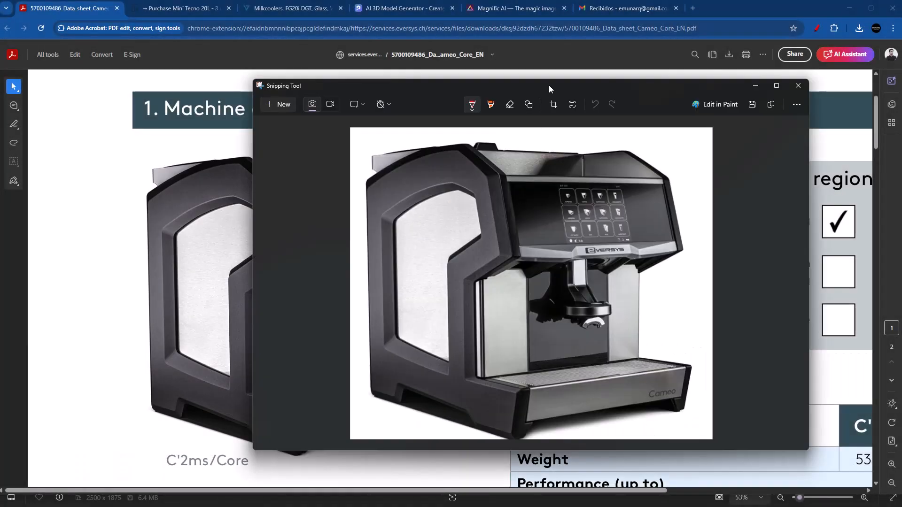
drag(548, 85, 353, 97)
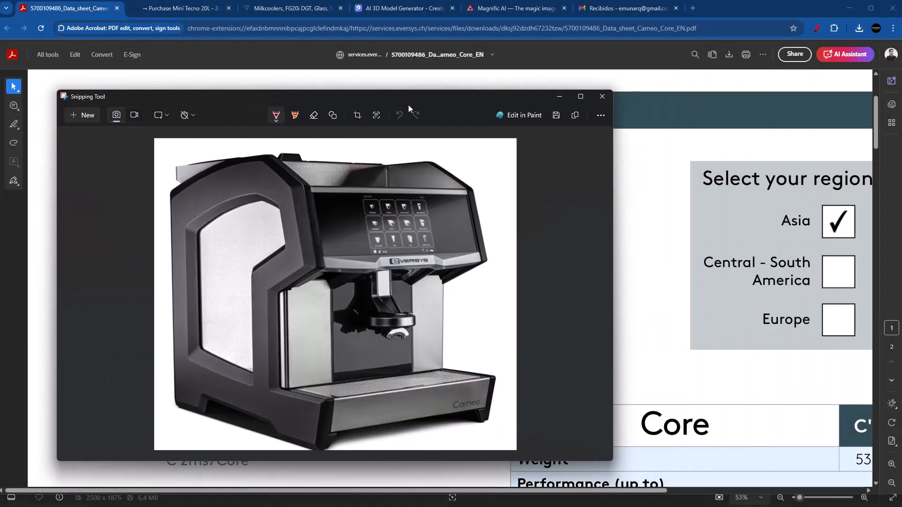
click(556, 116)
click(24, 199)
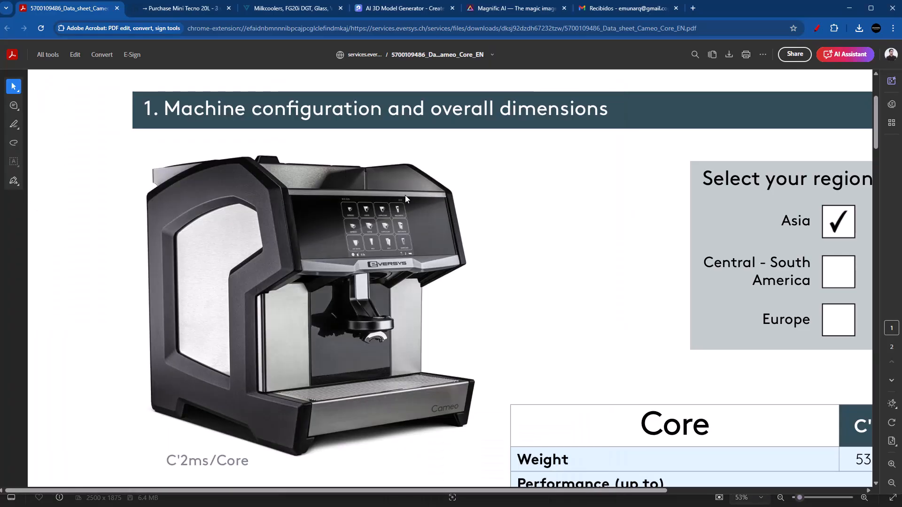
Upload the coffee machine snip to PromeAI's AI 3D Model Generator and generate a 3D model from it
click(396, 9)
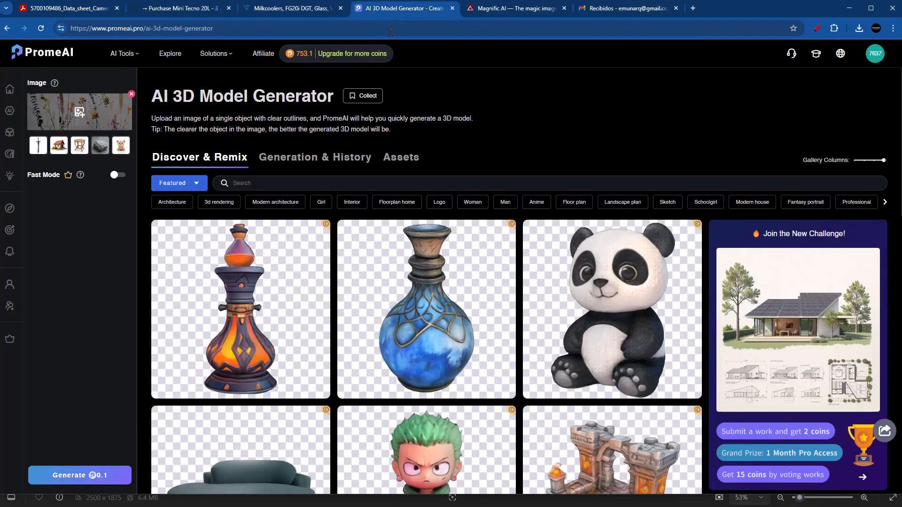
click(81, 119)
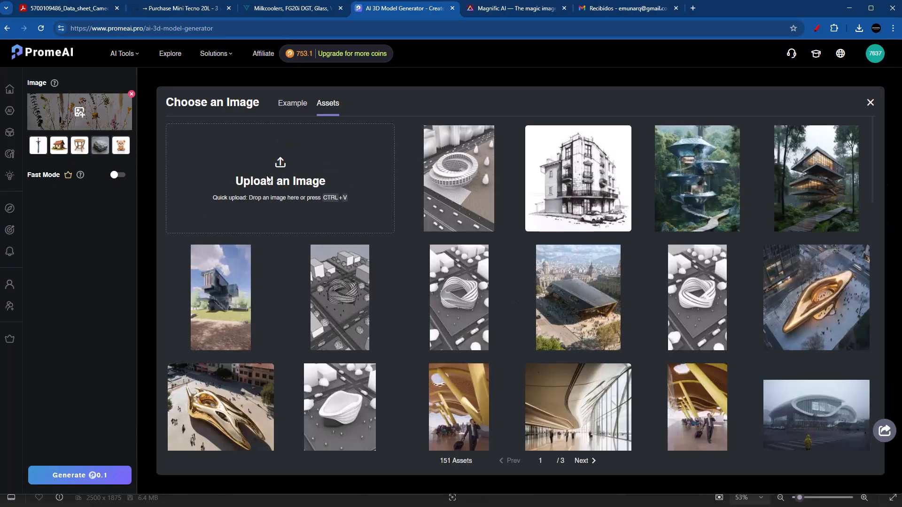
click(267, 179)
double_click(266, 179)
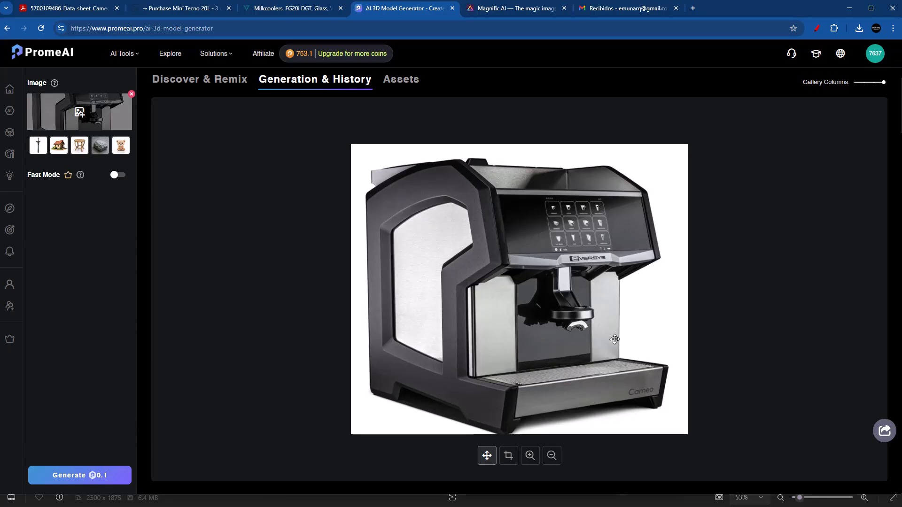
click(89, 475)
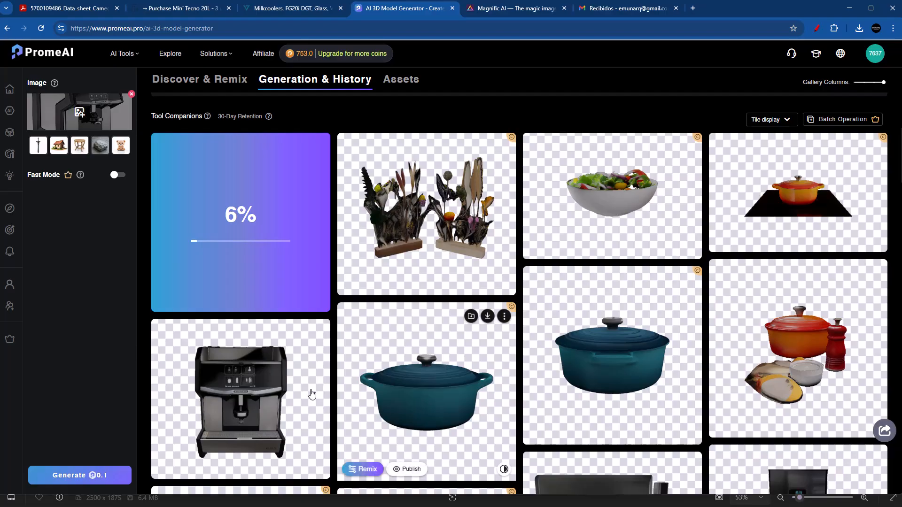
Accept the cookies on the Mini Tecno 20L page and enlarge the third product photo, showing the white dispenser on a plain background
click(173, 10)
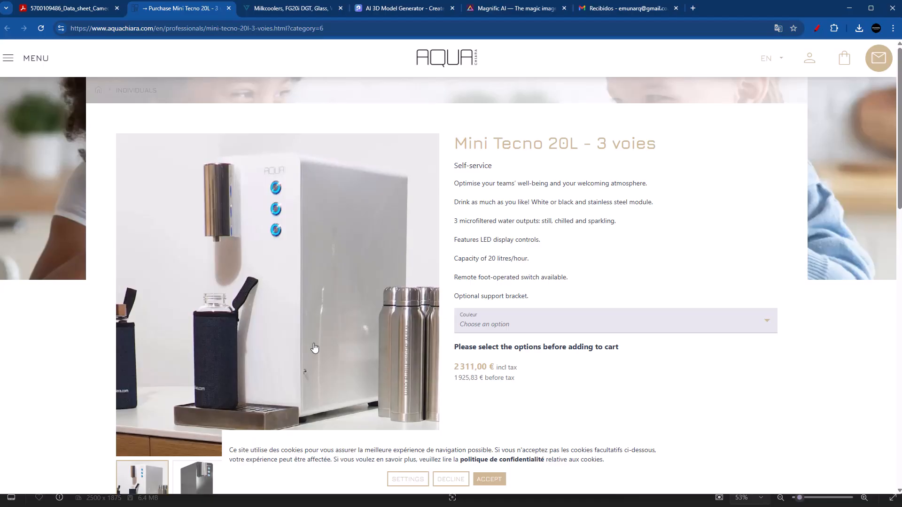
click(488, 480)
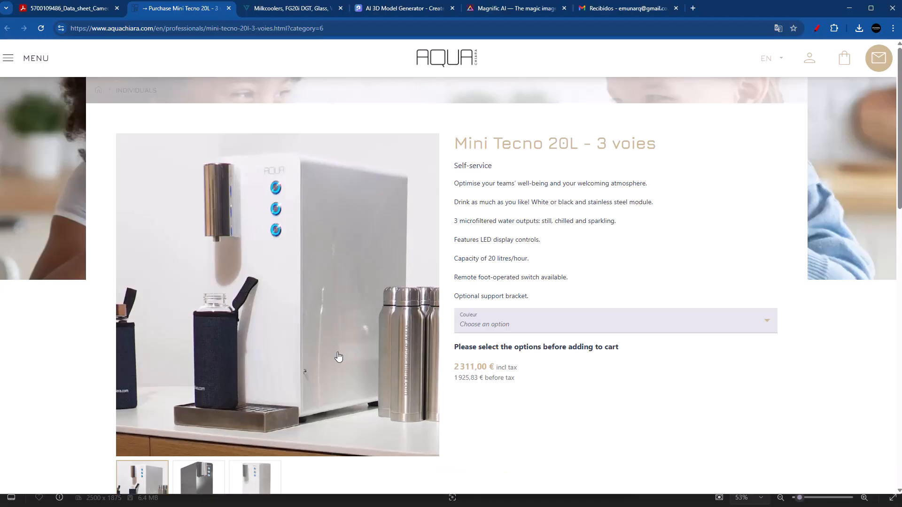
scroll(342, 357, down, 1)
click(252, 450)
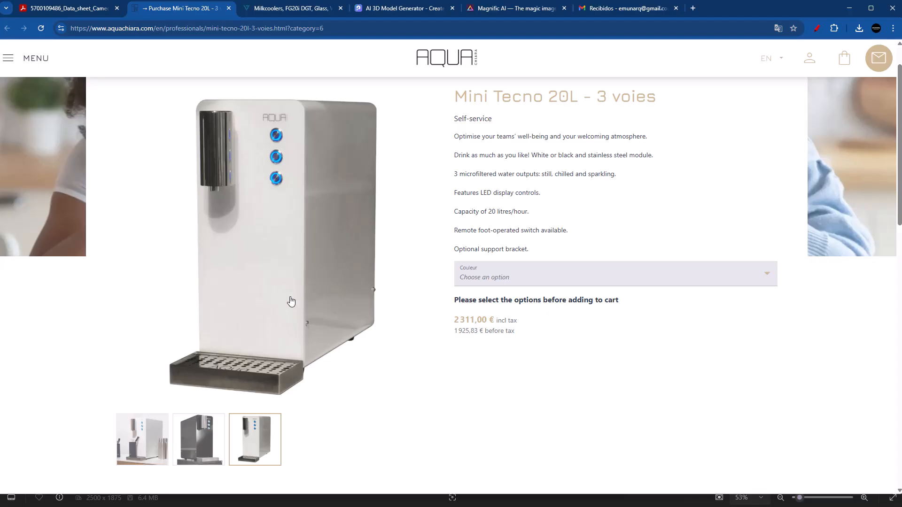
click(322, 261)
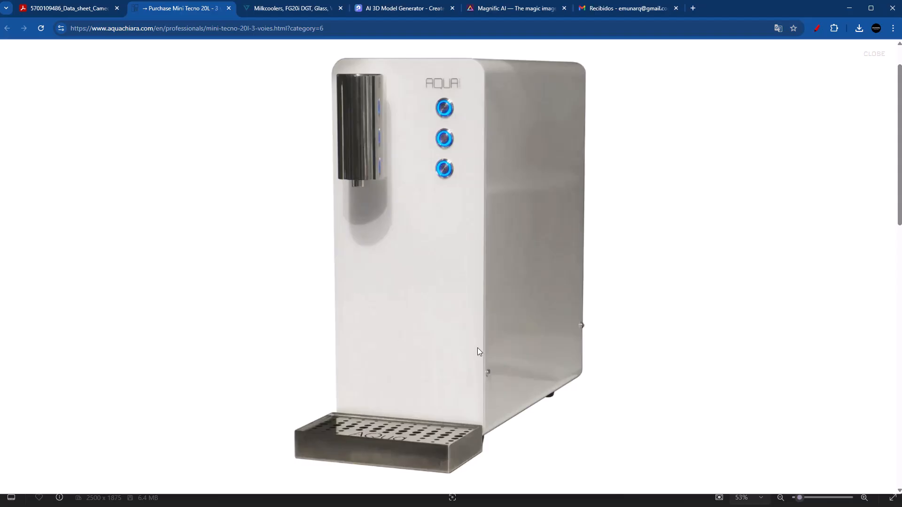
Capture the enlarged water dispenser photo as a new snip with Snipping Tool and save it
key(alt+Tab)
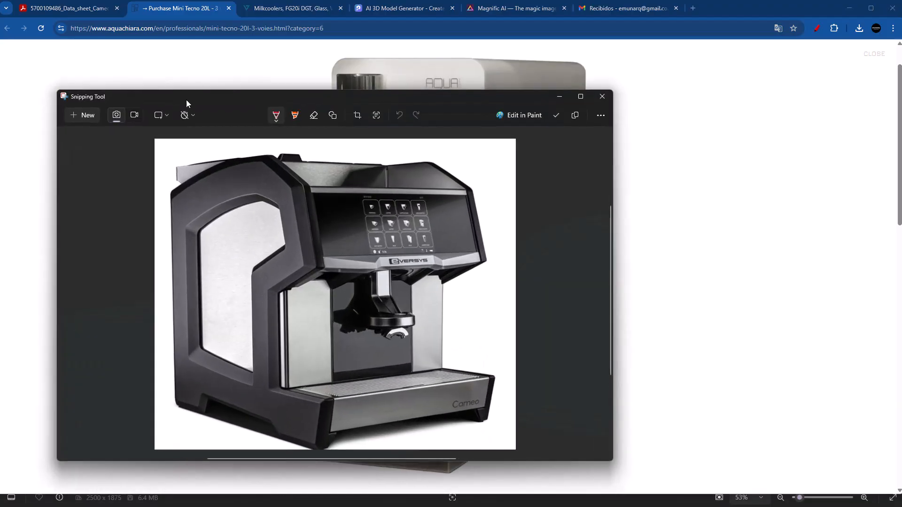
click(85, 114)
drag(256, 43, 634, 480)
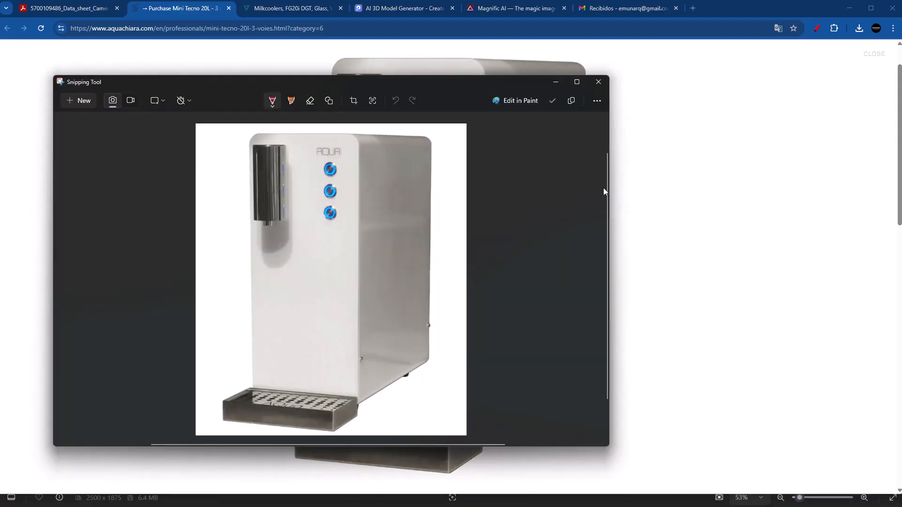
key(ctrl+s)
key(Return)
click(555, 82)
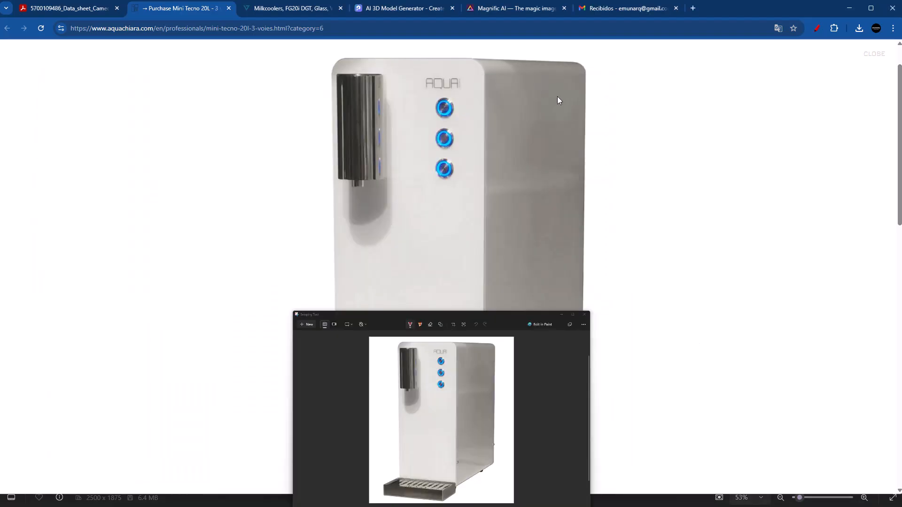
Upload the water dispenser snip to PromeAI's AI 3D Model Generator and generate a 3D model from it
click(419, 9)
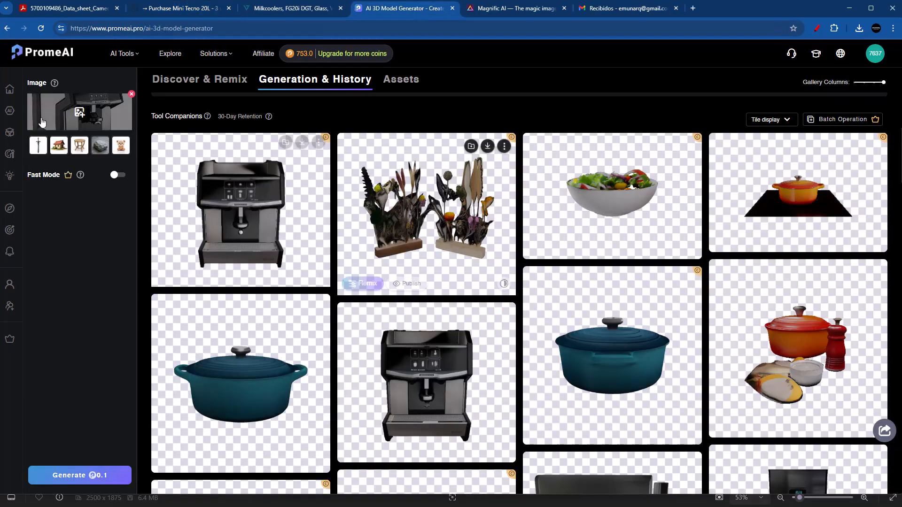
click(79, 113)
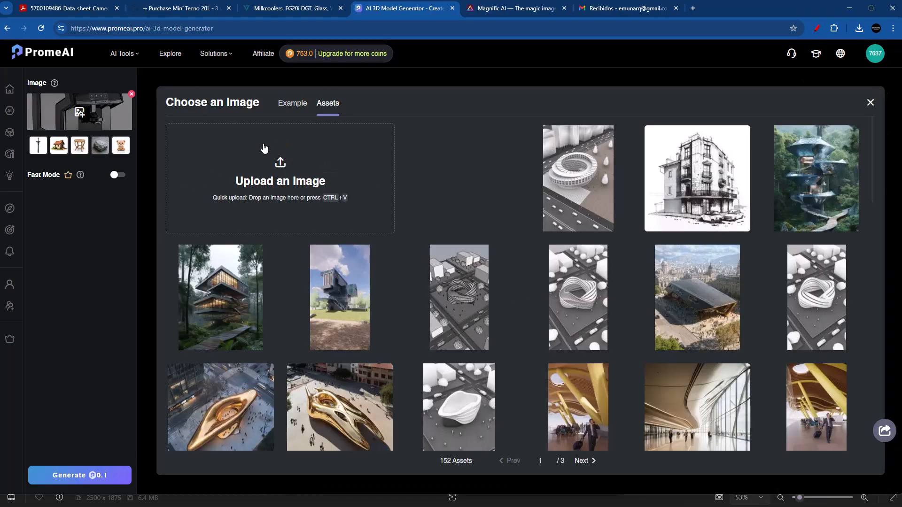
click(263, 146)
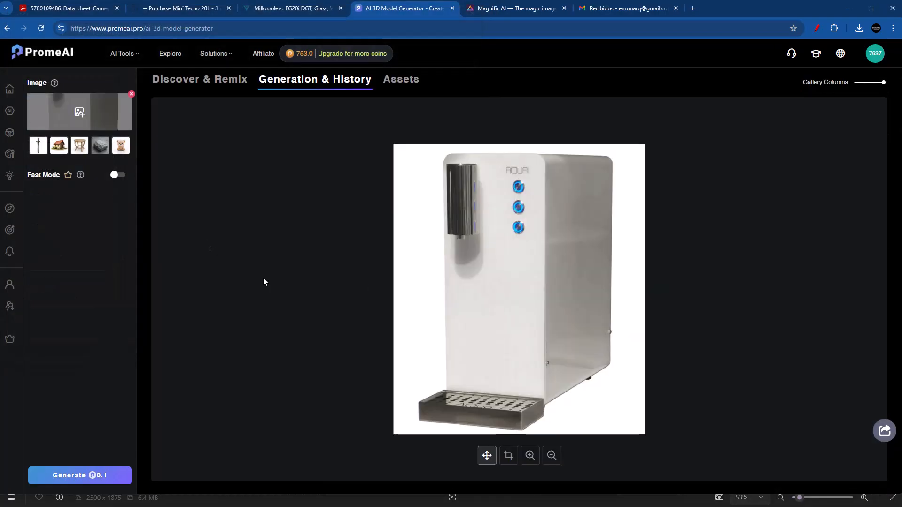
click(88, 475)
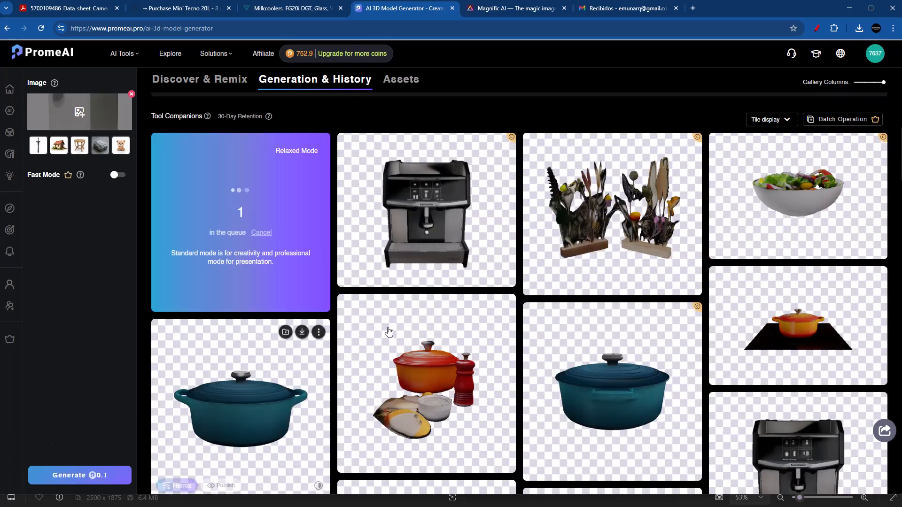
Open the generated coffee machine model in the 3D viewer and inspect it from different angles
click(510, 282)
drag(498, 294, 474, 284)
scroll(473, 324, down, 3)
mouse_move(413, 78)
mouse_move(440, 68)
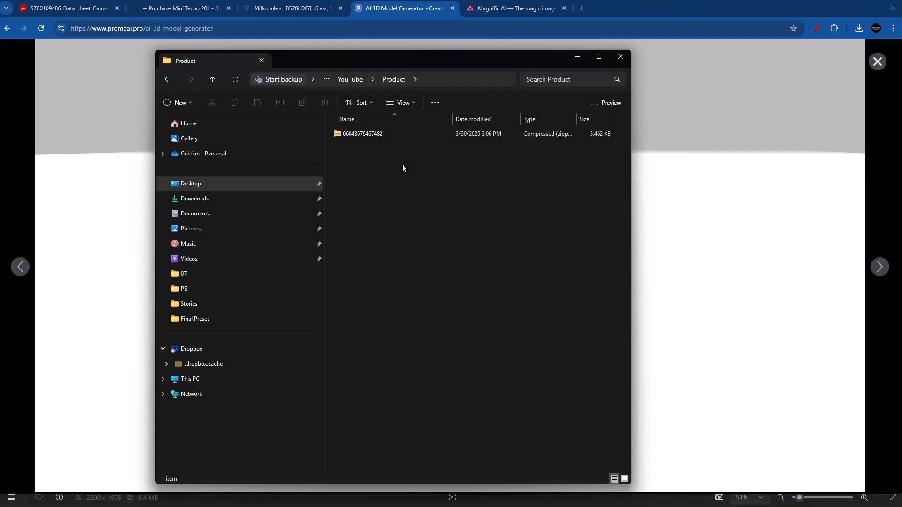
right_click(394, 130)
right_click(384, 134)
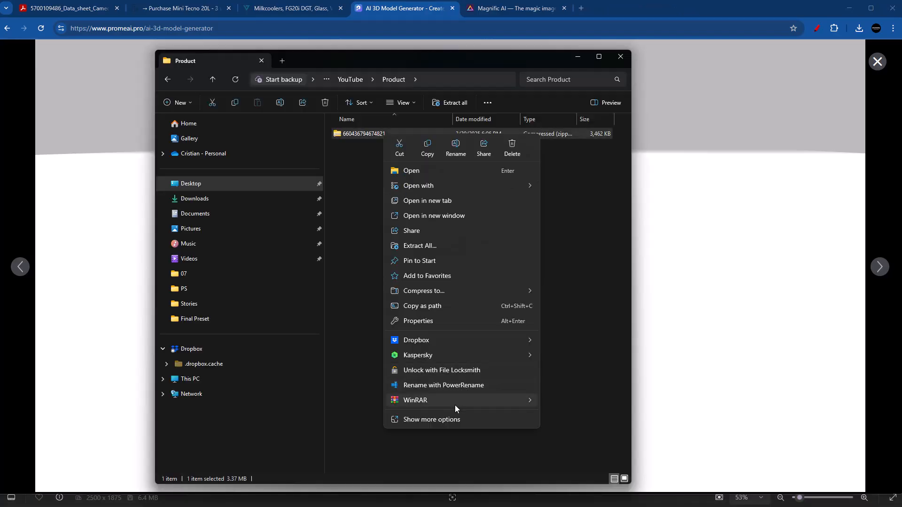
click(575, 447)
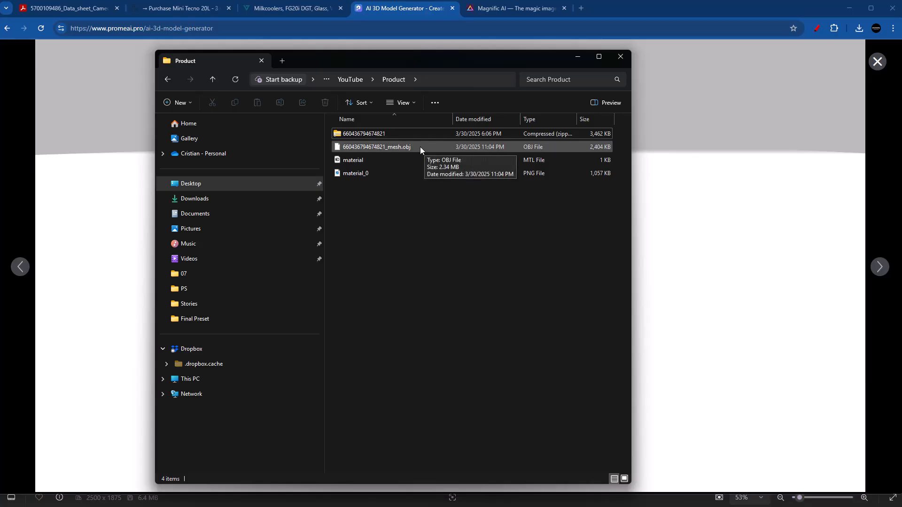
click(578, 62)
Open the Cameo Core data sheet PDF and find the coffee machine's overall dimension drawings
mouse_move(492, 332)
mouse_down()
mouse_move(458, 322)
mouse_move(498, 340)
mouse_up()
click(66, 8)
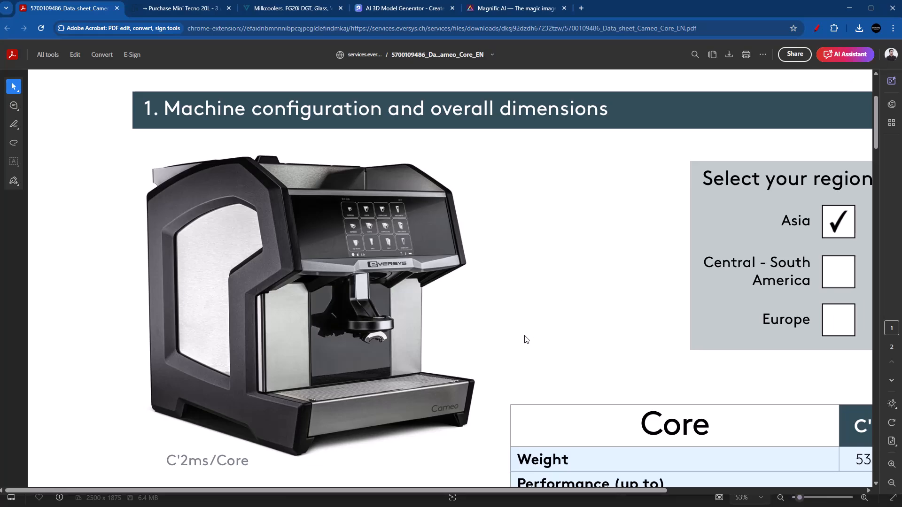
scroll(494, 306, down, 4)
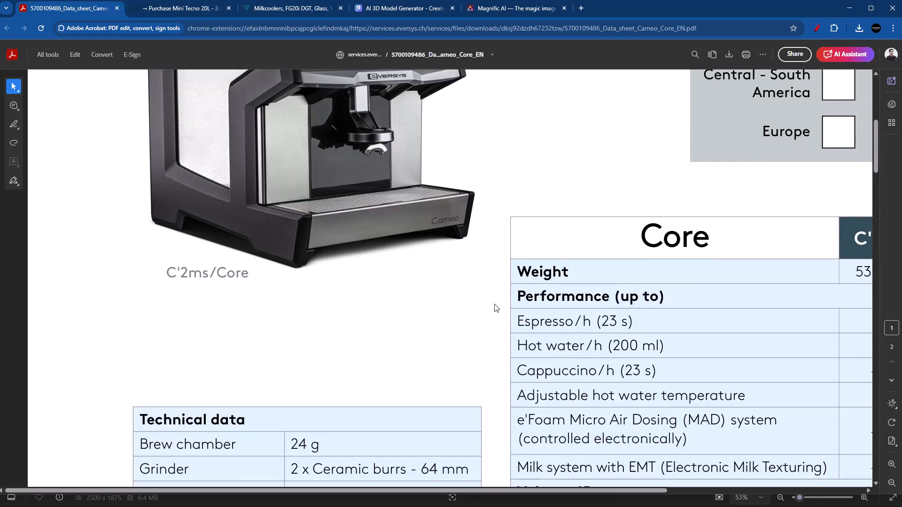
scroll(444, 286, down, 20)
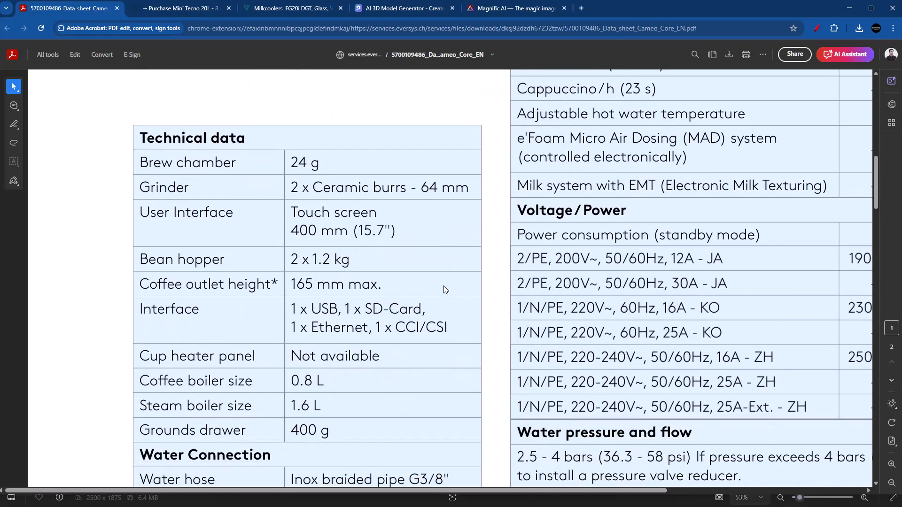
scroll(445, 289, up, 1)
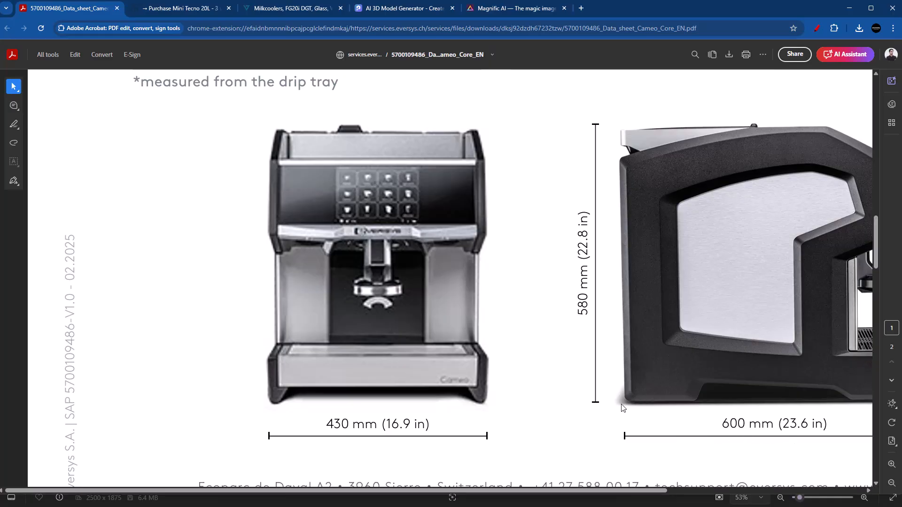
Switch to 3ds Max and create a box about 210 × 263 × 207 cm in the empty area beside the buildings
key(alt+Tab)
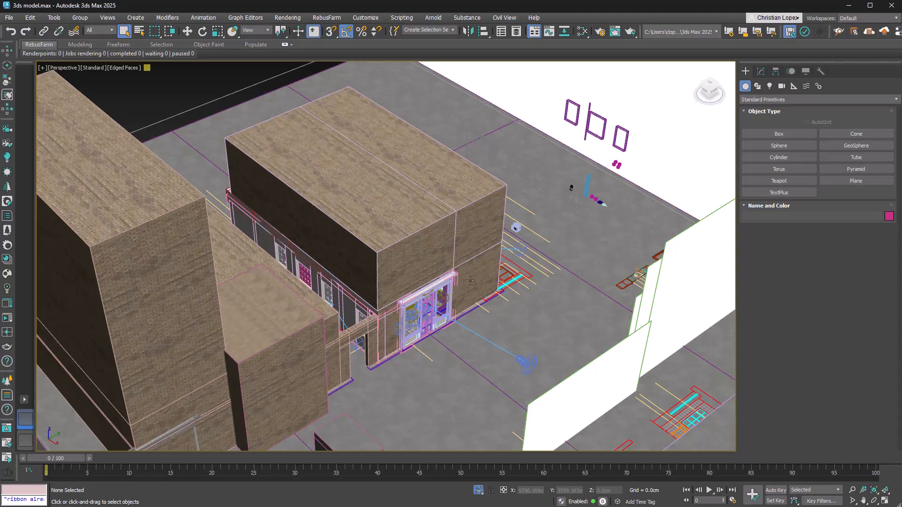
scroll(423, 273, down, 6)
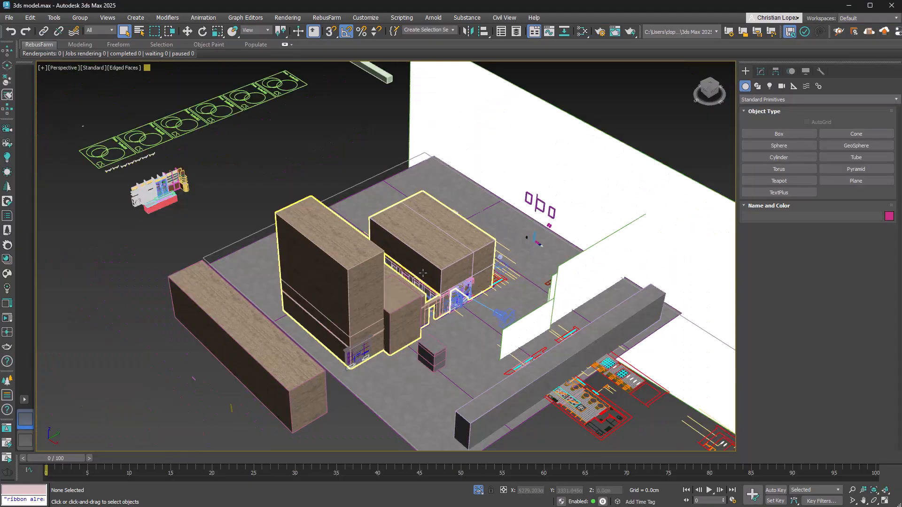
scroll(421, 270, up, 3)
middle_drag(436, 269, 608, 235)
scroll(306, 266, down, 8)
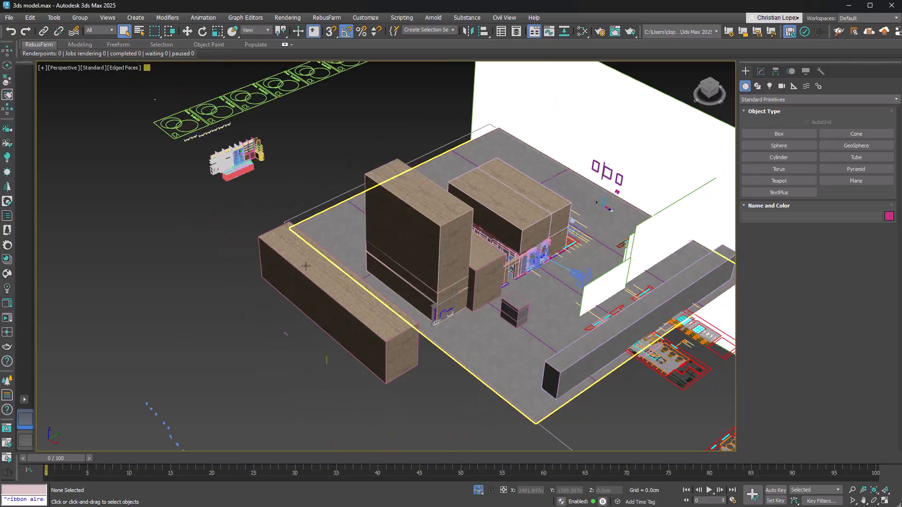
scroll(270, 339, up, 8)
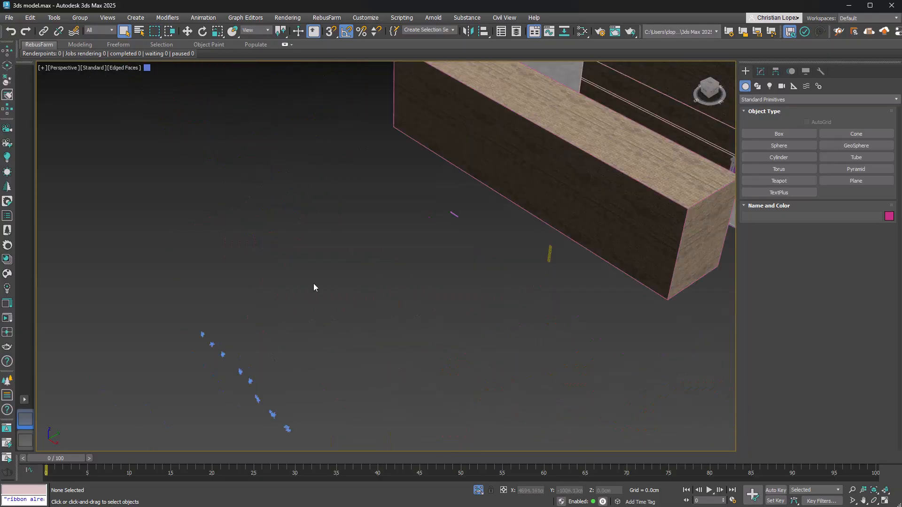
scroll(301, 294, down, 3)
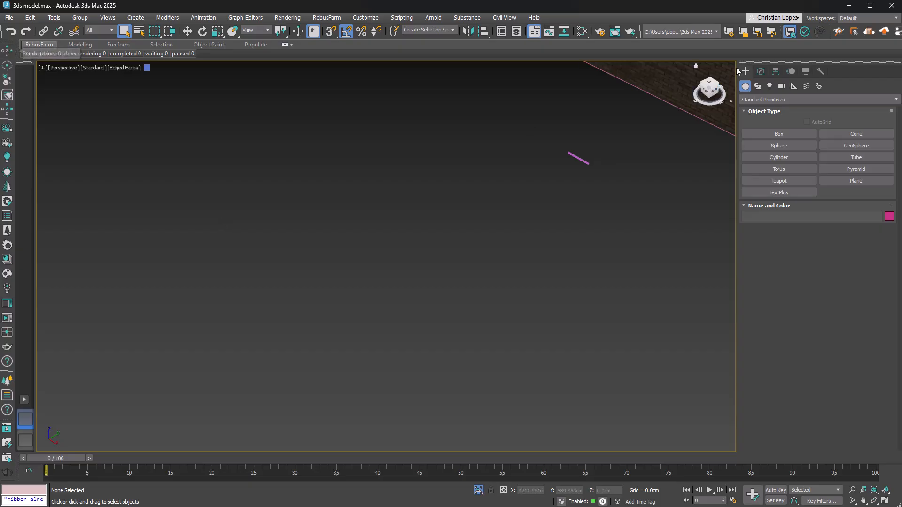
click(779, 134)
drag(337, 304, 519, 330)
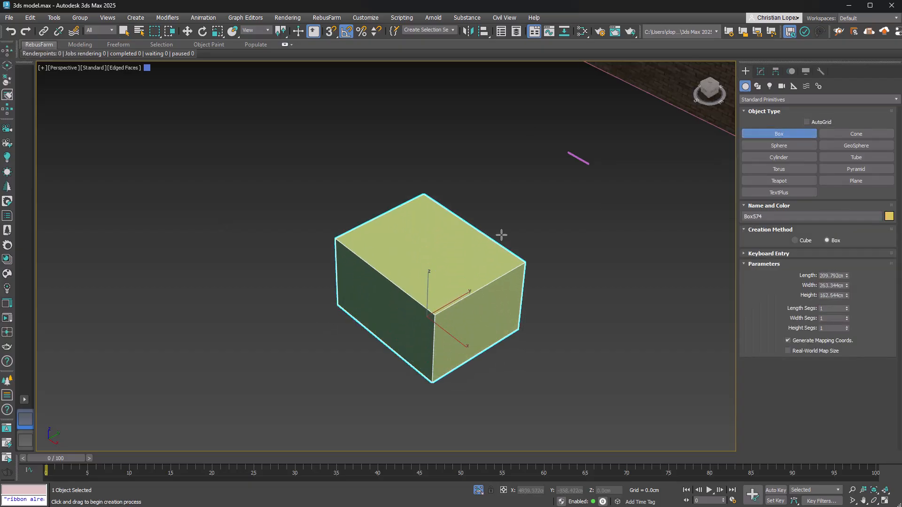
click(500, 223)
right_click(499, 222)
Set the new box's length to 600 mm
click(760, 70)
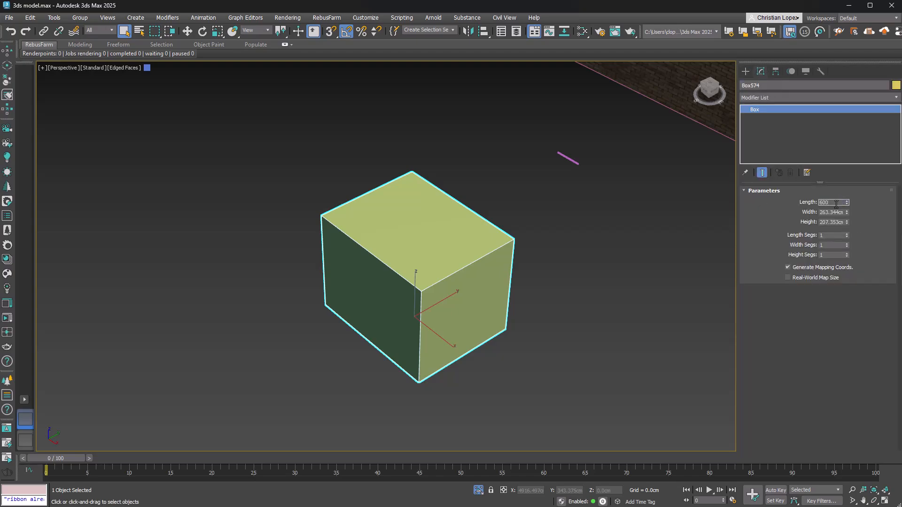
click(835, 203)
text(600mm)
key(Return)
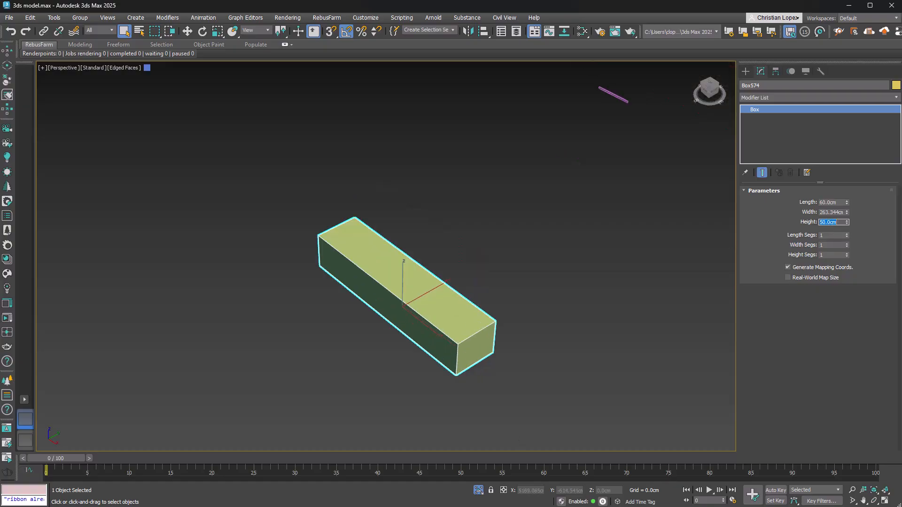
Check the machine's height in the data sheet, and set the box's height to 58 cm and width to 43 cm
key(alt+Tab)
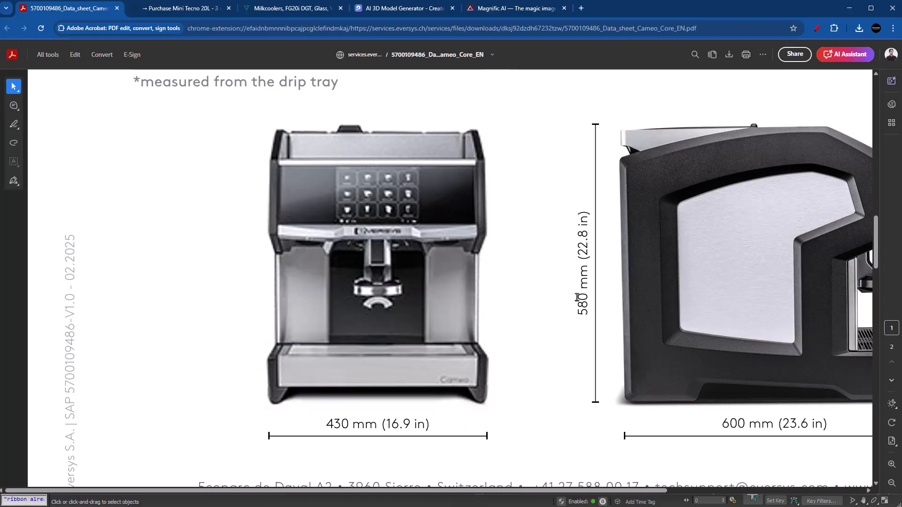
drag(577, 297, 588, 331)
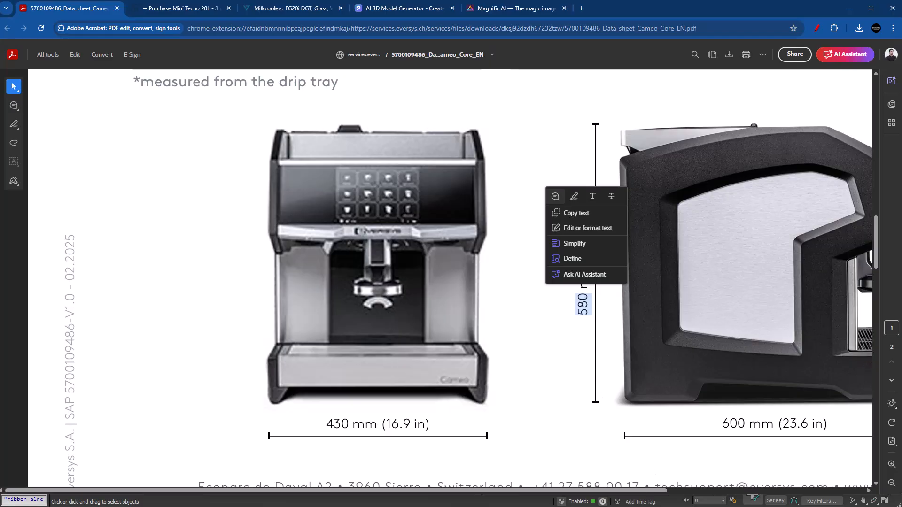
key(alt+Tab)
text(58)
key(Return)
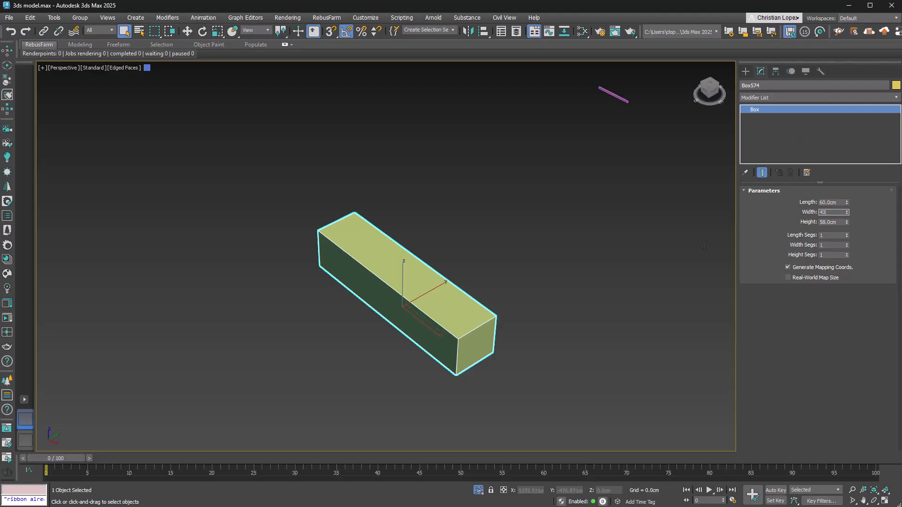
text(43)
key(Return)
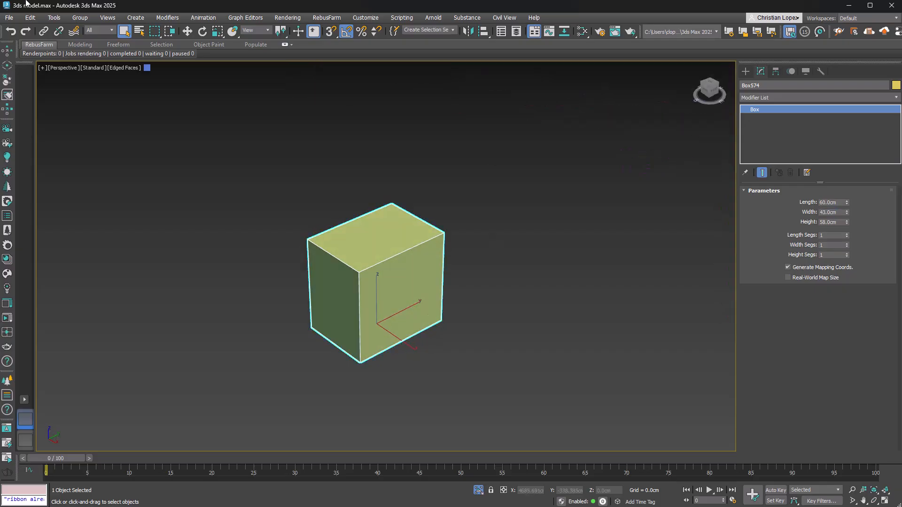
click(10, 20)
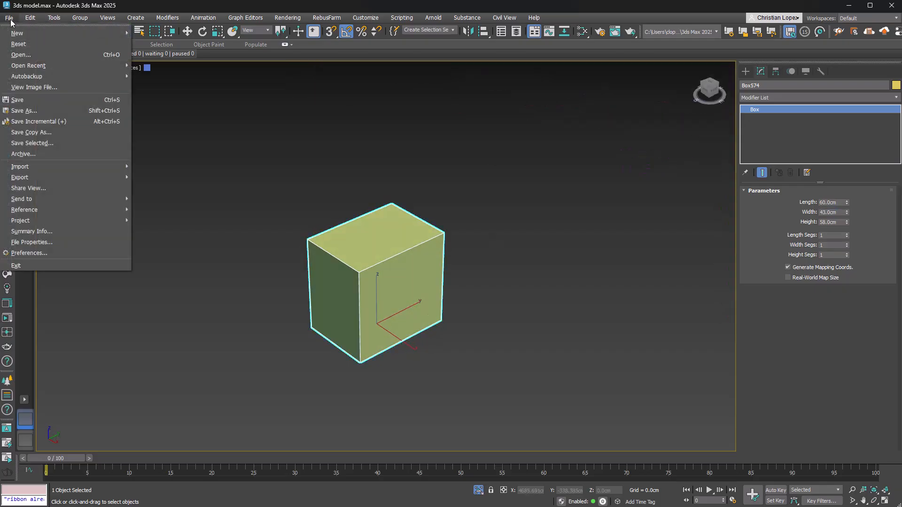
mouse_move(52, 167)
click(178, 167)
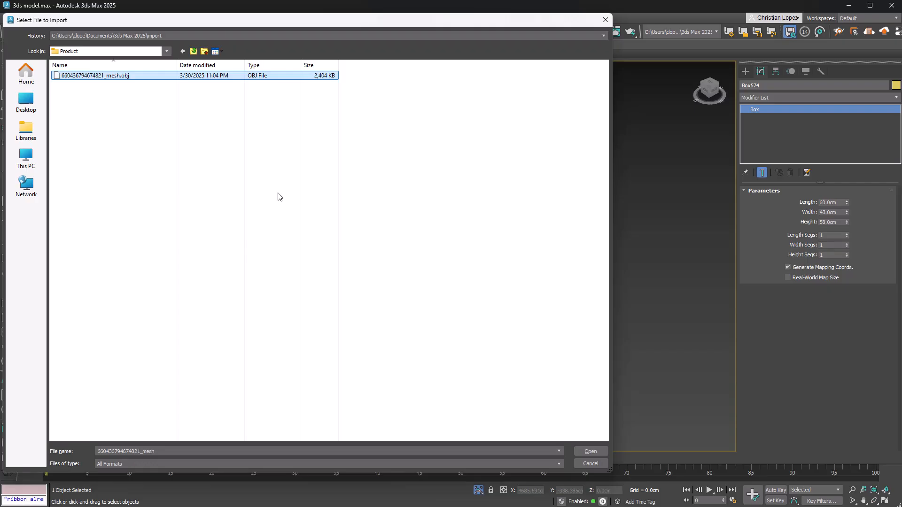
click(590, 451)
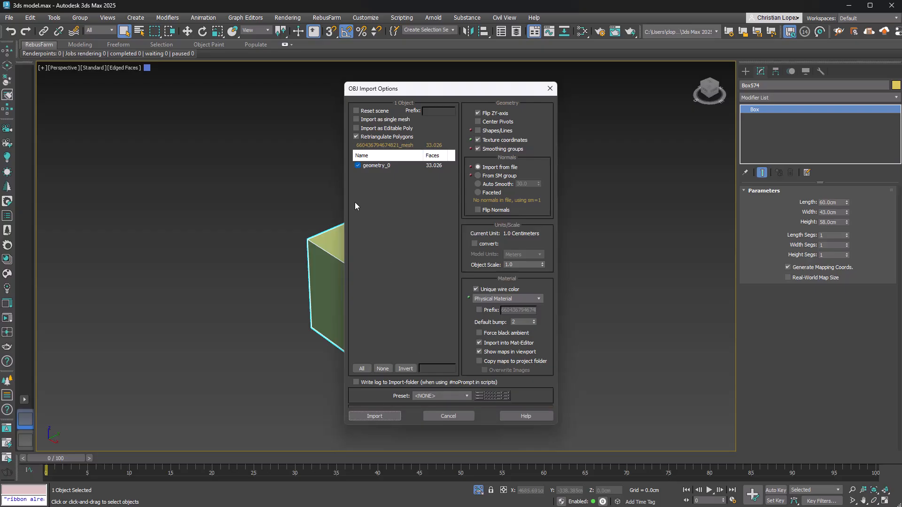
click(374, 416)
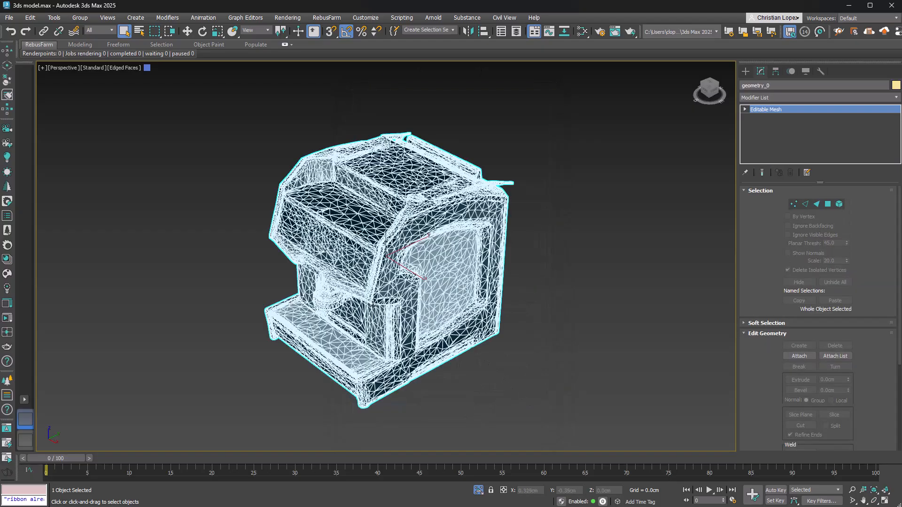
Locate the reference box, select only the imported coffee machine mesh and move it from the origin to near the box
scroll(371, 305, down, 5)
scroll(362, 314, up, 2)
scroll(357, 322, down, 5)
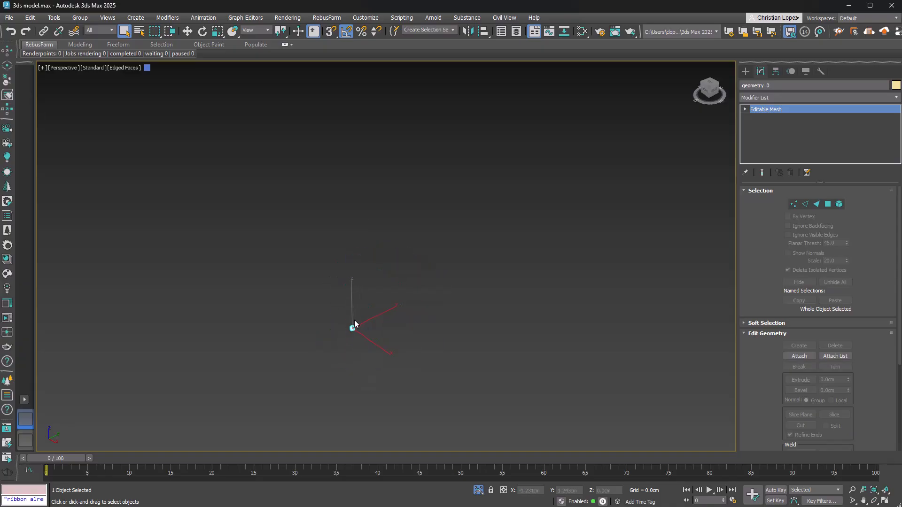
scroll(355, 310, up, 6)
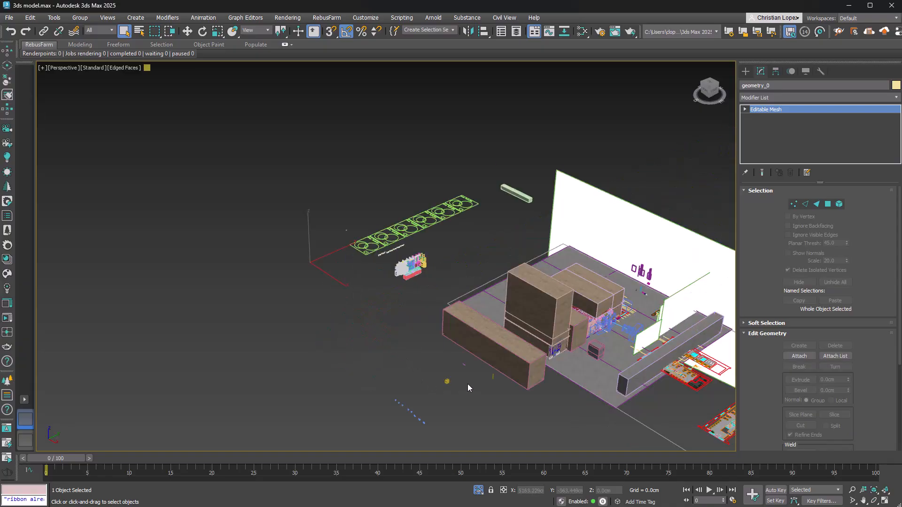
scroll(446, 385, up, 8)
ctrl+click(440, 355)
scroll(441, 357, down, 6)
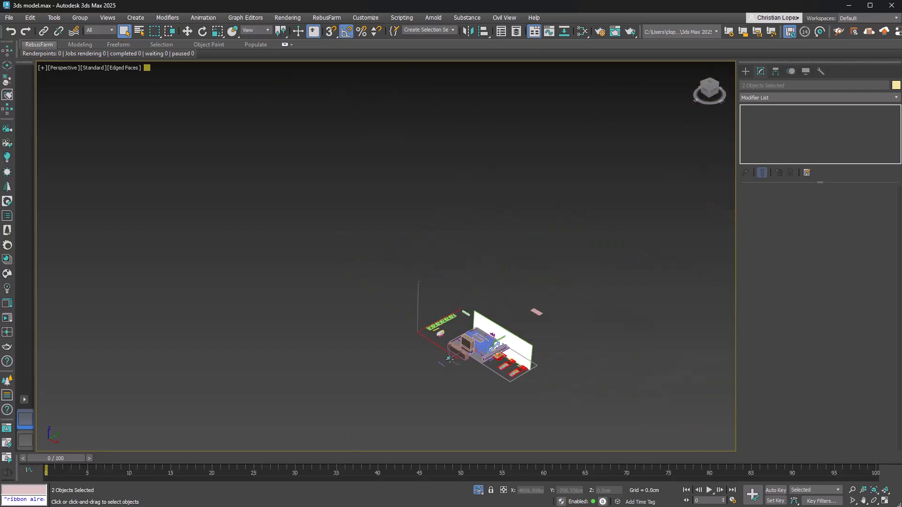
scroll(449, 362, up, 8)
drag(350, 332, 349, 332)
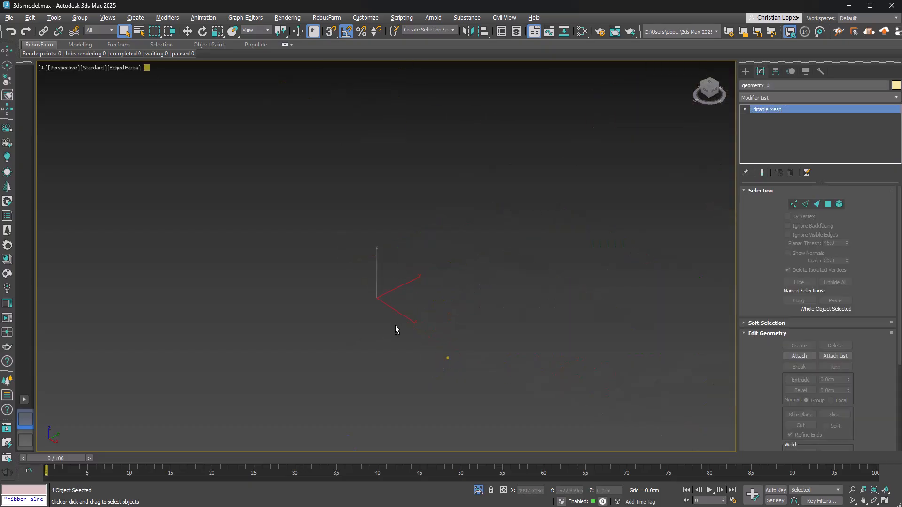
key(w)
drag(402, 307, 410, 361)
alt+middle_drag(410, 361, 413, 335)
Uniformly scale up the coffee machine mesh and move it right next to the reference box
key(r)
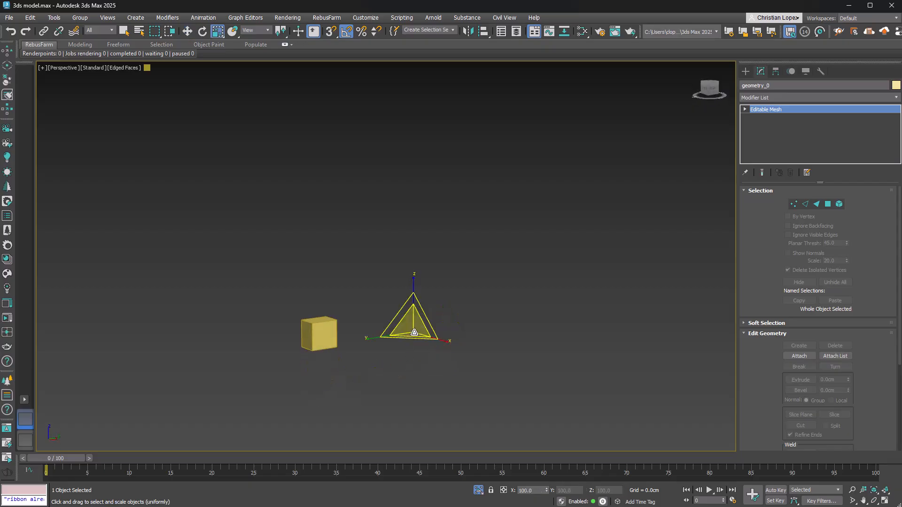
drag(414, 333, 357, 235)
alt+middle_drag(357, 235, 447, 346)
key(w)
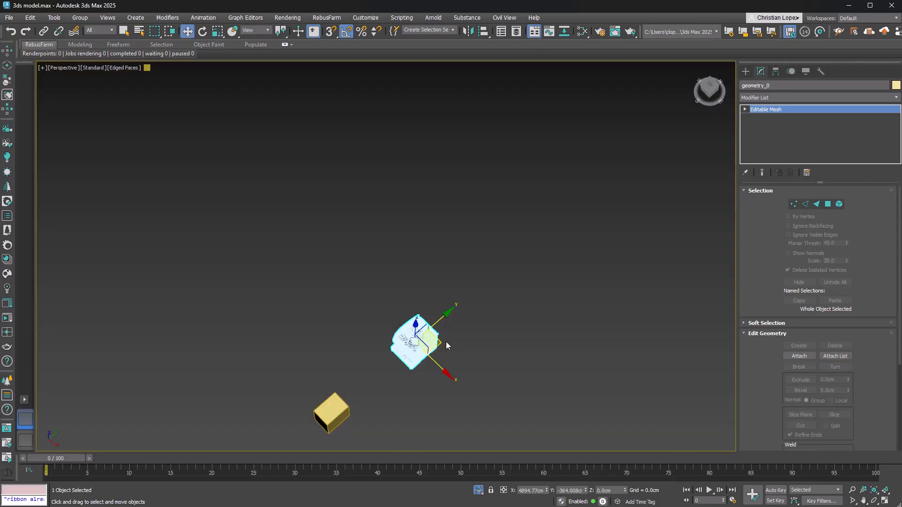
drag(437, 340, 385, 421)
alt+middle_drag(384, 421, 367, 401)
drag(367, 401, 366, 357)
middle_drag(379, 386, 374, 347)
Uniformly scale down the coffee machine mesh and align it over the reference box to match its dimensions
key(r)
drag(355, 356, 356, 379)
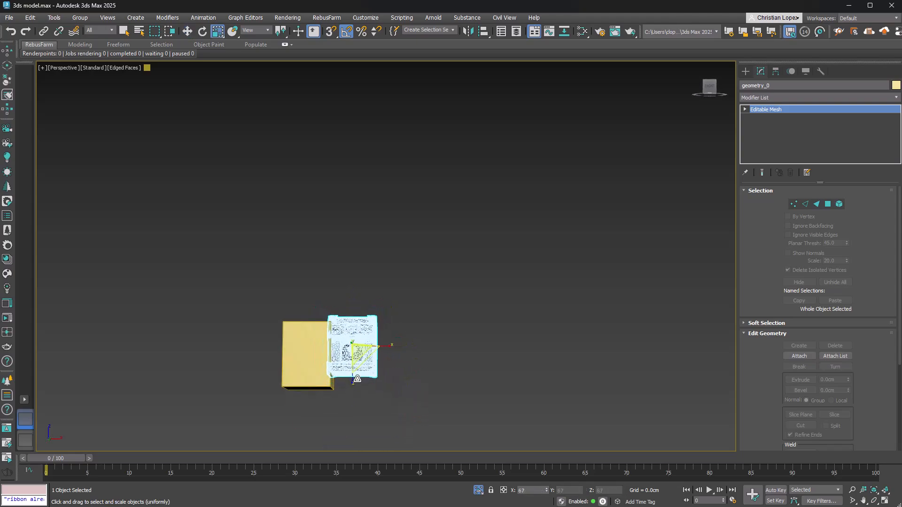
key(w)
scroll(345, 353, up, 2)
key(r)
alt+middle_drag(356, 326, 364, 351)
key(w)
scroll(309, 365, up, 3)
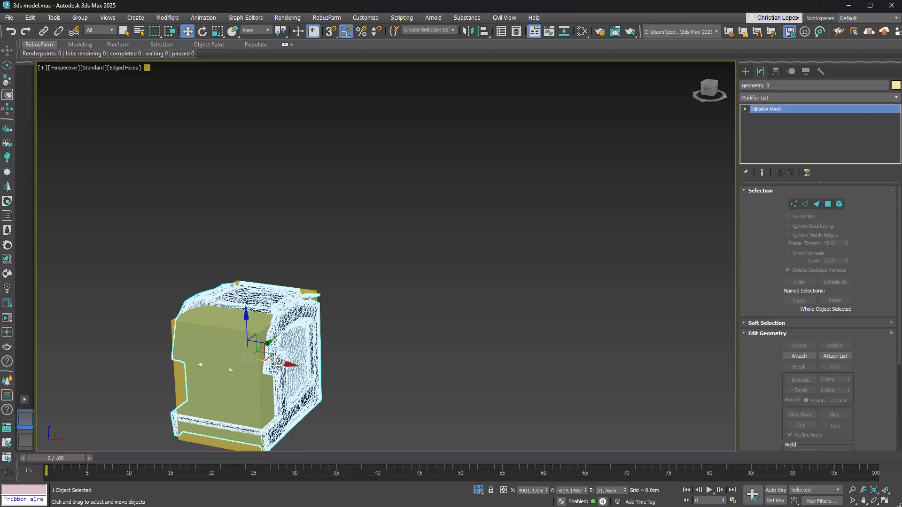
Move the coffee machine along X clear of the reference box and display it shaded without edged faces
drag(279, 366, 485, 394)
middle_drag(465, 380, 413, 341)
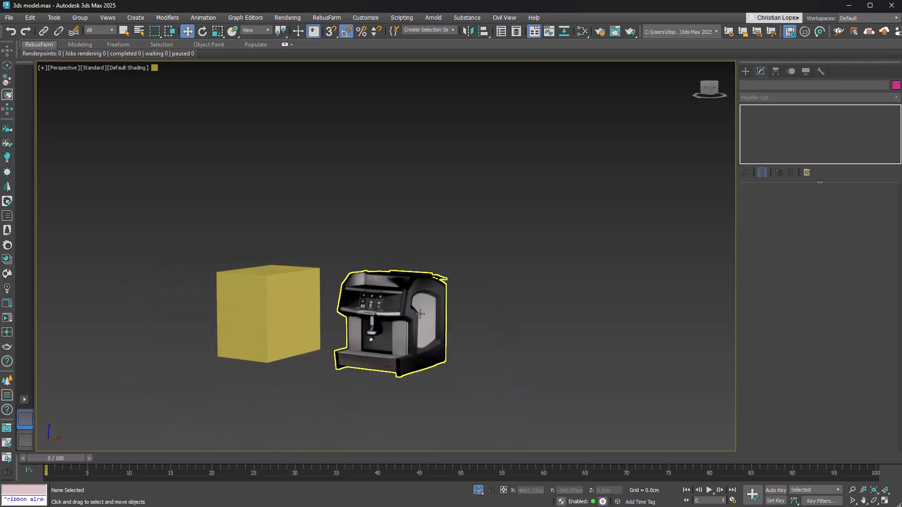
scroll(407, 307, up, 3)
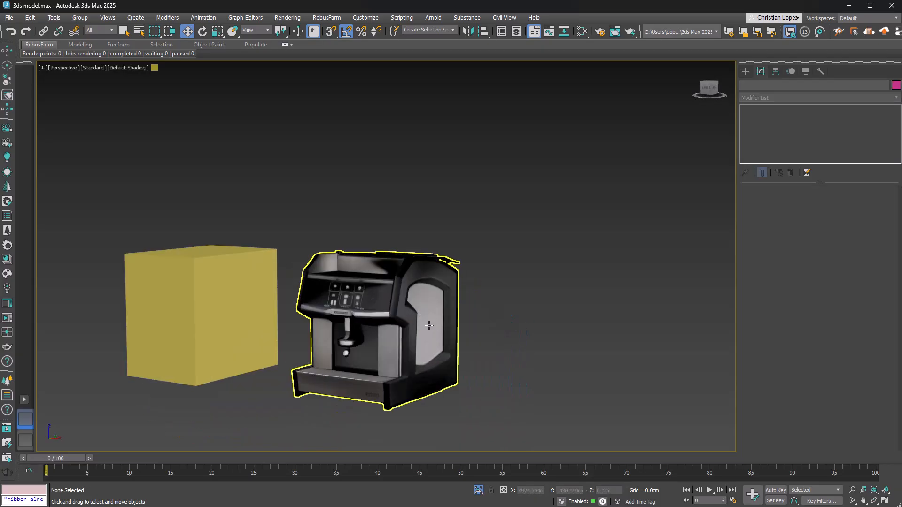
Select the textured coffee machine model and examine its shape and textures up close from different angles
click(422, 325)
alt+middle_drag(422, 325, 379, 356)
scroll(364, 313, up, 3)
scroll(329, 259, up, 3)
scroll(357, 275, down, 6)
scroll(349, 289, up, 4)
scroll(397, 294, down, 4)
scroll(398, 332, down, 5)
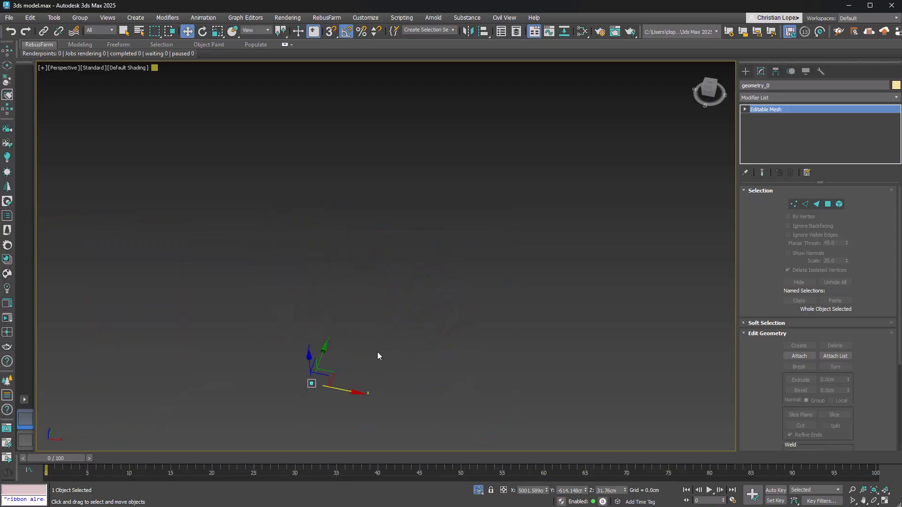
Unhide all objects of the café scene and show them in wireframe from the top
right_click(376, 349)
click(404, 303)
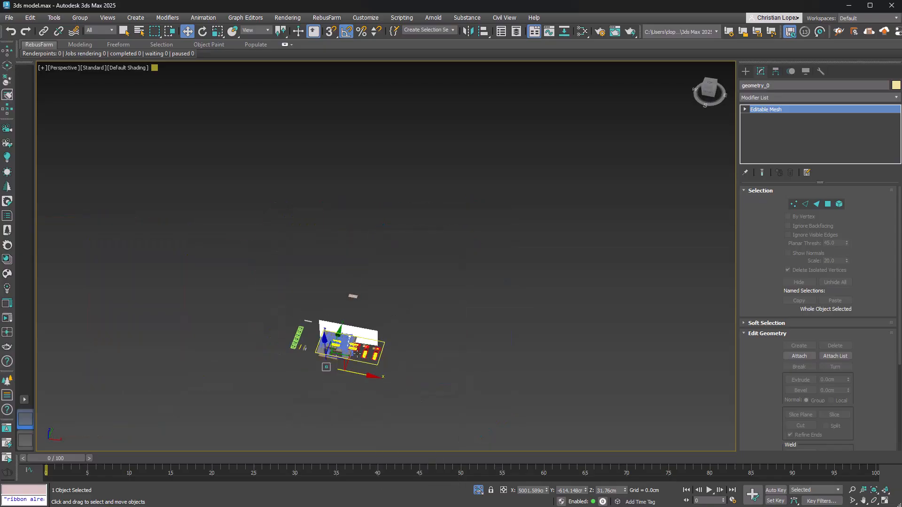
click(709, 84)
key(F3)
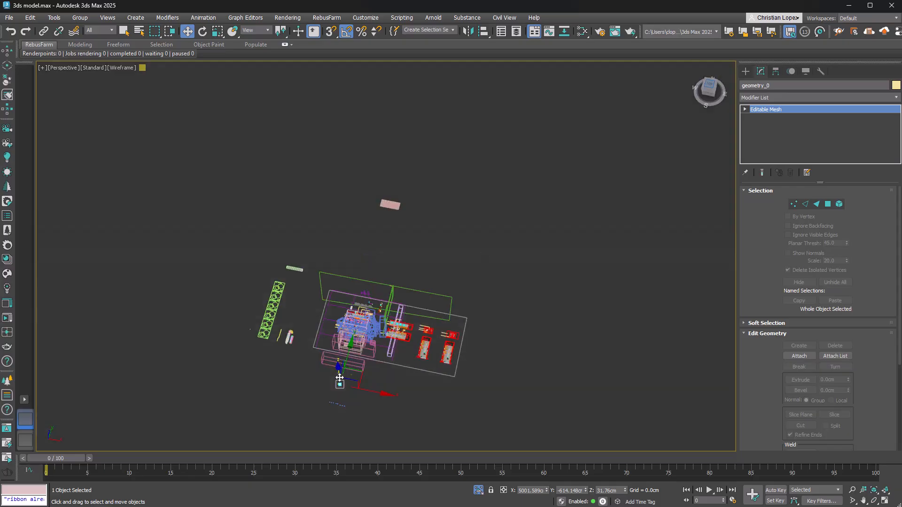
Move the coffee machine from outside the building into the café, over the end of the serving counter
scroll(359, 409, up, 8)
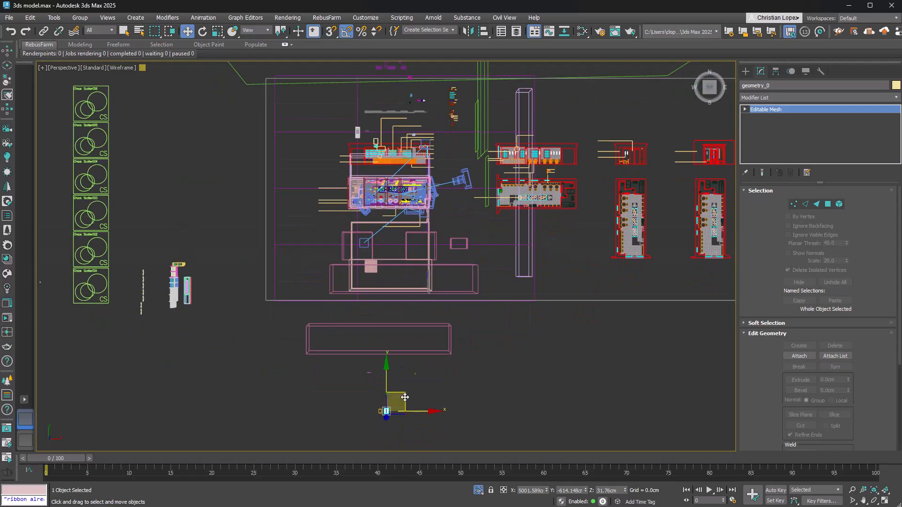
scroll(422, 149, up, 6)
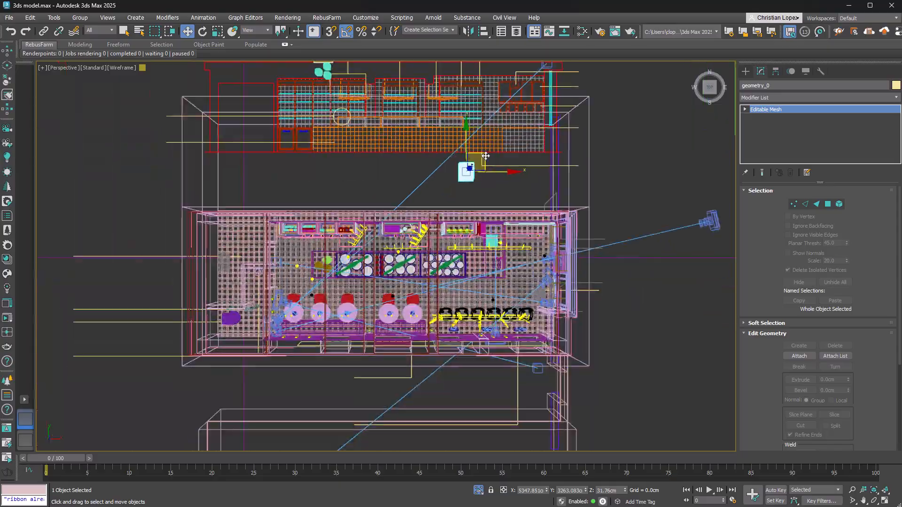
alt+middle_drag(512, 245, 454, 271)
scroll(499, 281, up, 6)
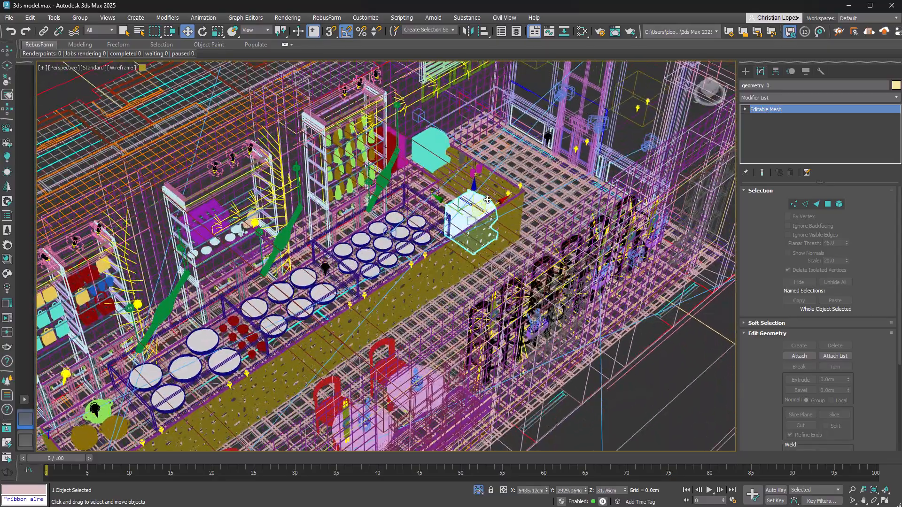
Isolate the coffee machine together with the countertop, reselect only the machine and display both shaded
ctrl+click(501, 187)
key(alt+q)
alt+middle_drag(493, 207, 532, 230)
click(505, 225)
click(497, 225)
key(F3)
Raise the coffee machine in the right side view so its base rests on the countertop
click(709, 91)
click(718, 86)
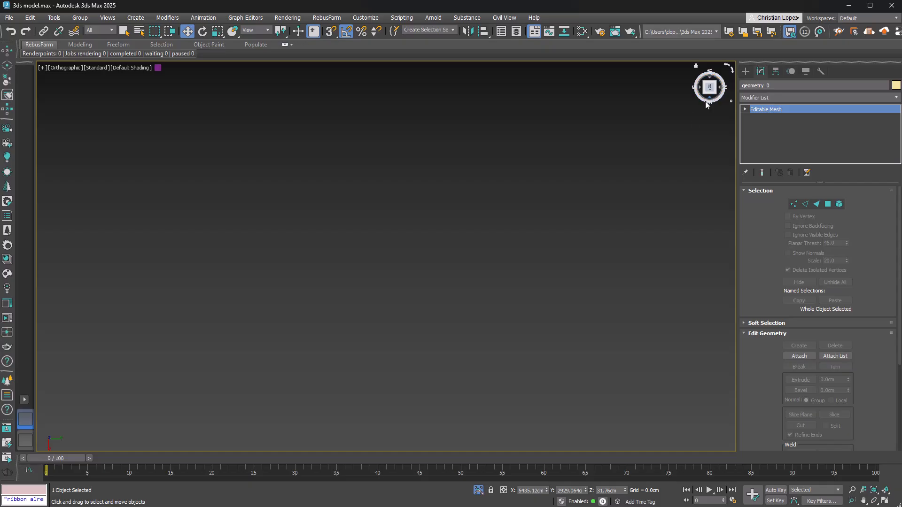
click(708, 97)
middle_drag(408, 314, 405, 283)
drag(399, 294, 392, 54)
middle_drag(435, 186, 414, 278)
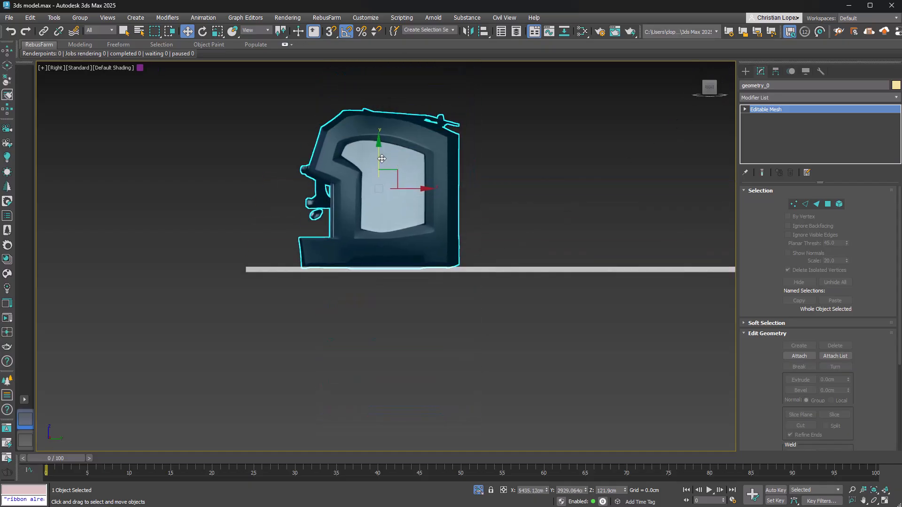
Move the coffee machine backward along the countertop and along X nearer to the counter's outer edge
drag(427, 188, 663, 197)
key(u)
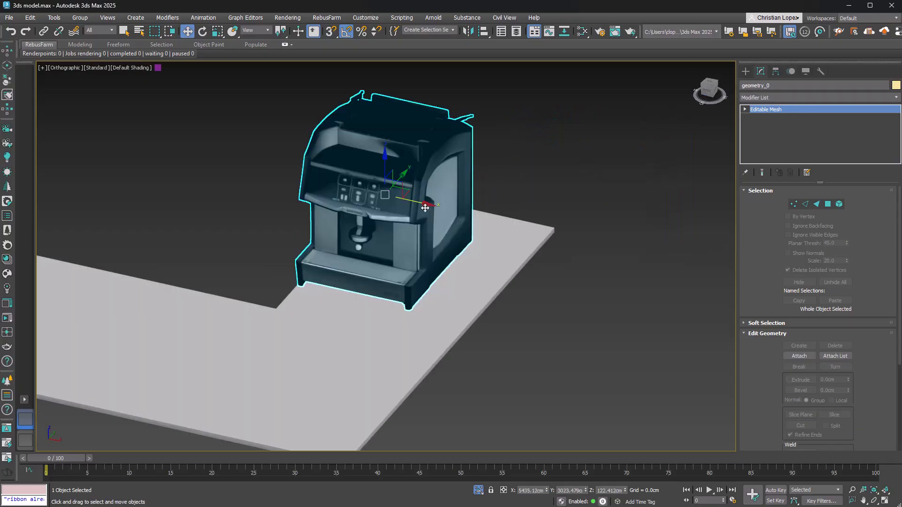
drag(425, 208, 461, 212)
mouse_move(453, 172)
alt+middle_down()
mouse_move(453, 153)
mouse_move(441, 181)
mouse_move(463, 181)
alt+middle_up()
Display edged faces on the coffee machine and convert it to an Editable Poly
scroll(453, 153, up, 3)
scroll(495, 112, up, 5)
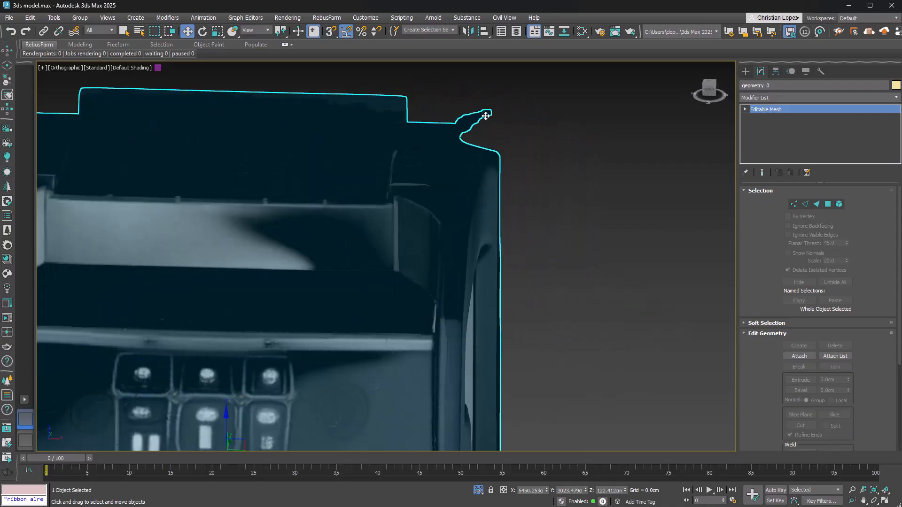
scroll(485, 116, down, 5)
mouse_move(486, 116)
alt+middle_down()
mouse_move(477, 137)
mouse_move(427, 155)
mouse_move(374, 133)
mouse_move(431, 133)
alt+middle_up()
key(F4)
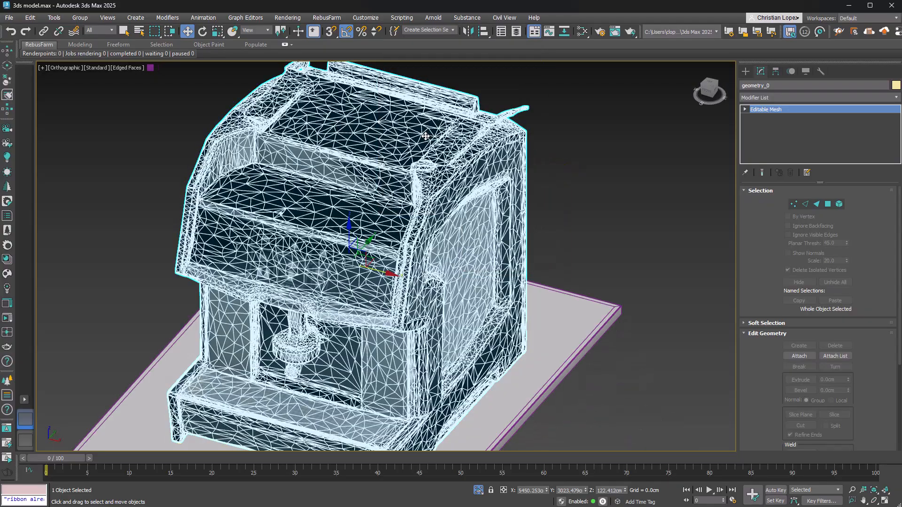
right_click(425, 136)
mouse_move(486, 252)
click(551, 258)
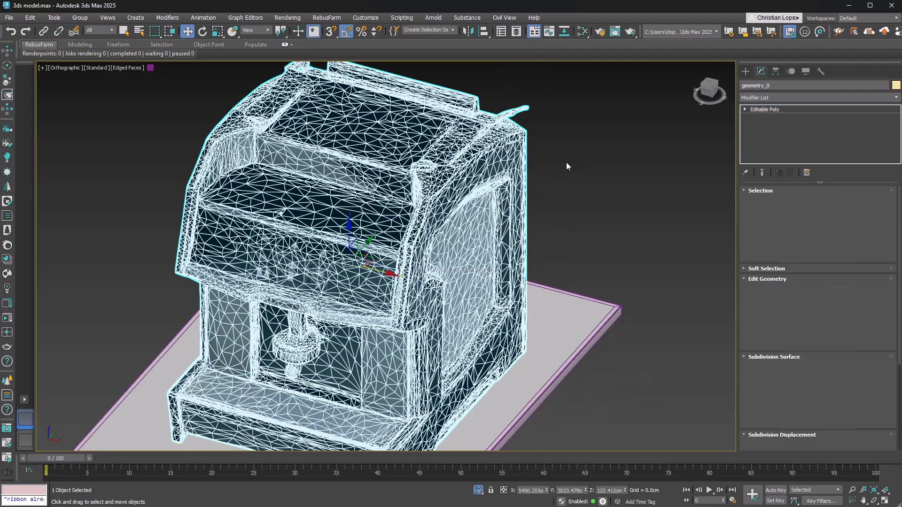
Select the polygons of the stray spike at the machine's upper right rear corner and delete them
scroll(524, 158, up, 5)
scroll(545, 153, down, 5)
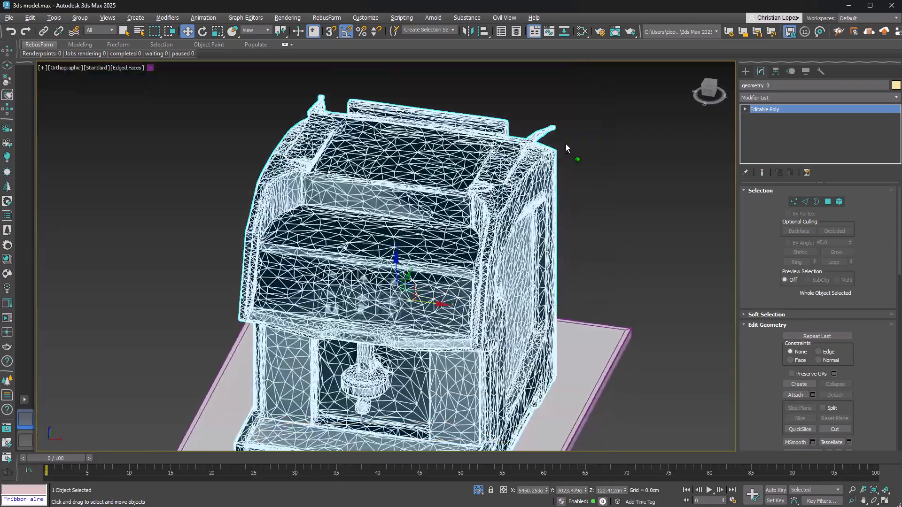
scroll(563, 117, up, 4)
key(4)
drag(500, 158, 500, 156)
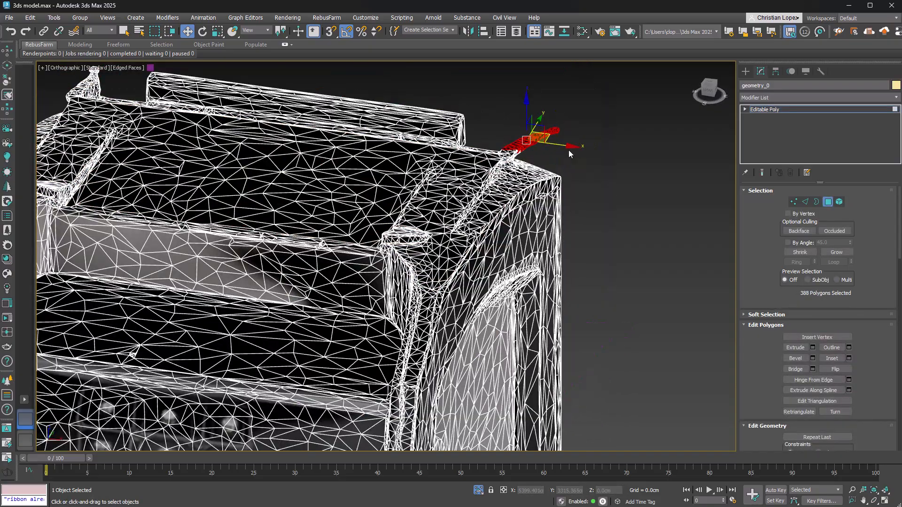
click(570, 153)
Delete the polygons of the stray spike at the machine's upper left rear corner and turn off edged faces
scroll(544, 148, down, 5)
alt+middle_drag(462, 138, 472, 147)
scroll(322, 113, up, 2)
drag(336, 111, 303, 147)
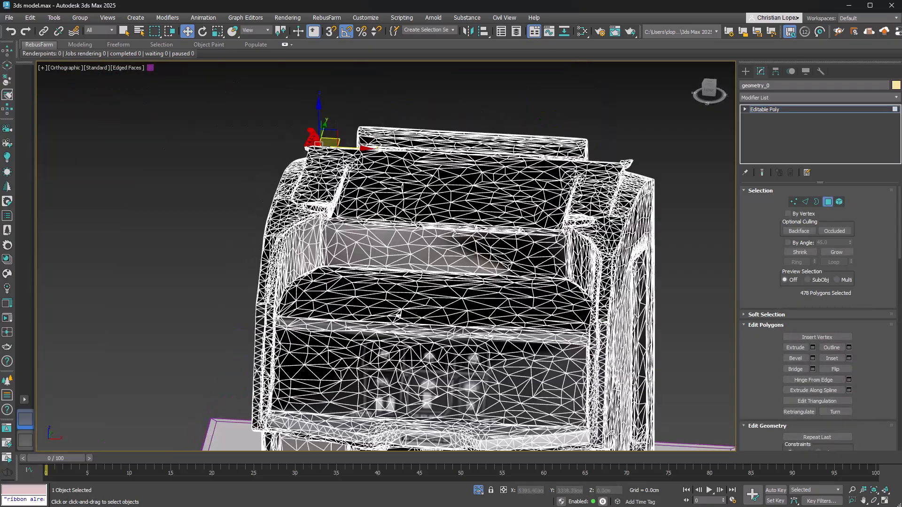
mouse_move(314, 107)
alt+middle_down()
mouse_move(318, 128)
mouse_move(319, 113)
alt+middle_up()
scroll(314, 113, up, 4)
ctrl+drag(367, 81, 323, 134)
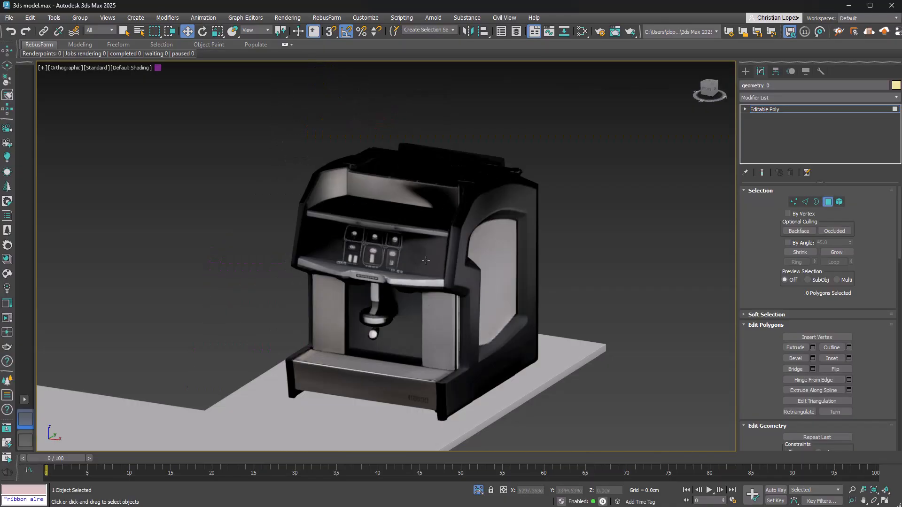
Examine the cleaned-up coffee machine on the countertop from the front and from several angles
scroll(368, 169, up, 4)
scroll(368, 169, down, 4)
mouse_move(438, 240)
alt+middle_down()
mouse_move(449, 225)
mouse_move(442, 233)
alt+middle_up()
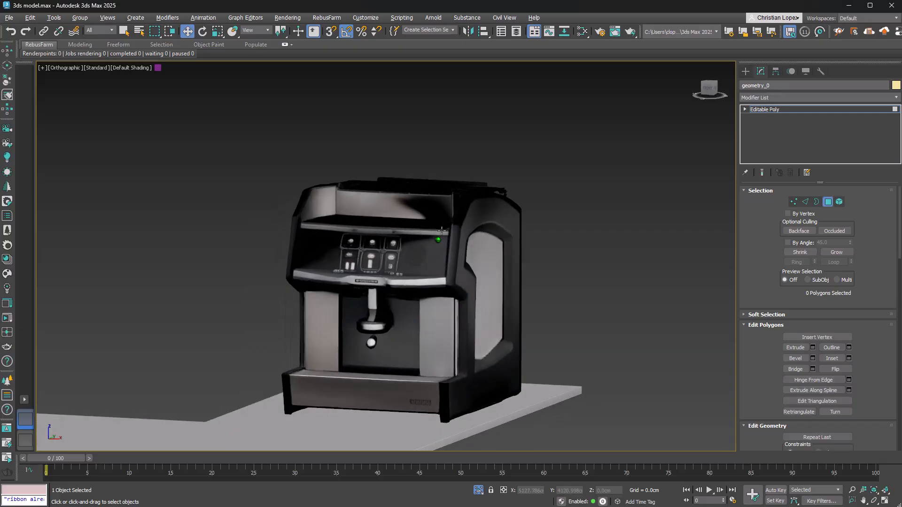
middle_drag(435, 275, 450, 214)
scroll(373, 235, down, 5)
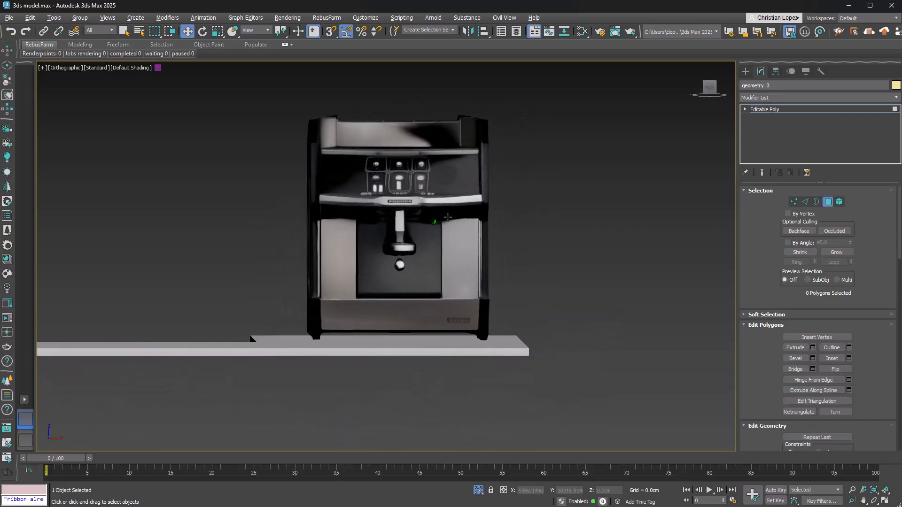
scroll(376, 237, up, 3)
mouse_move(388, 237)
alt+middle_down()
mouse_move(395, 253)
mouse_move(384, 252)
alt+middle_up()
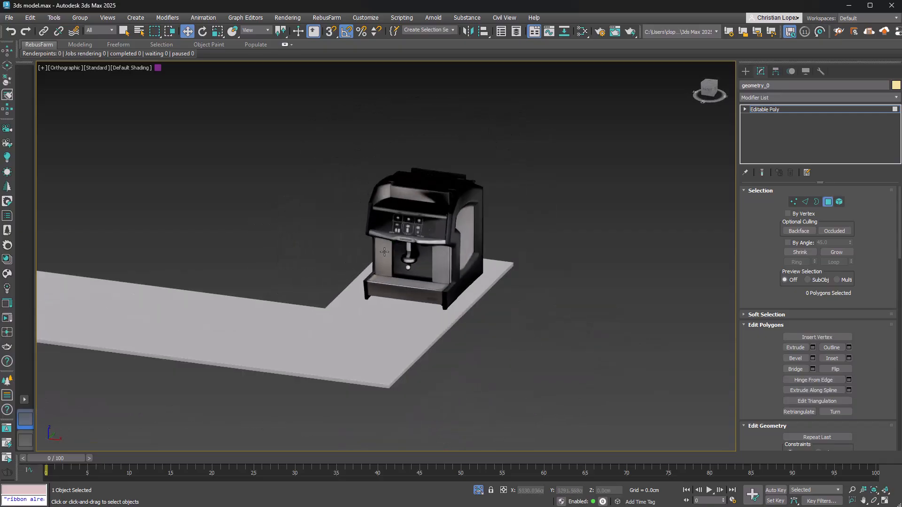
Switch to PromeAI in the browser, open the generated water dispenser model and examine it from different angles
key(alt+Tab)
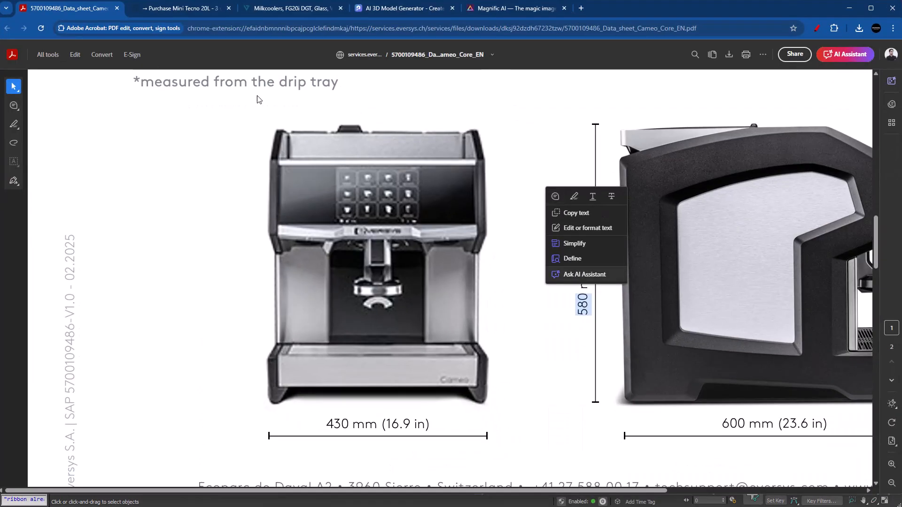
click(404, 9)
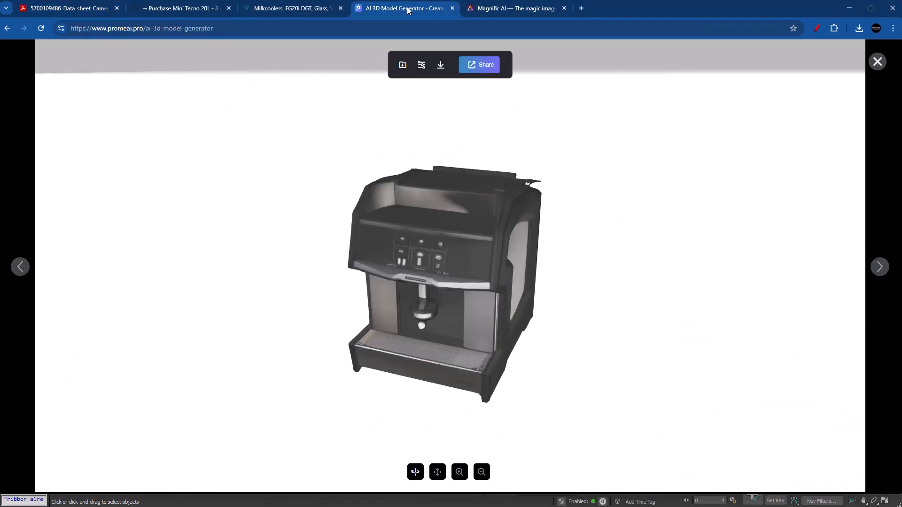
click(877, 61)
click(300, 263)
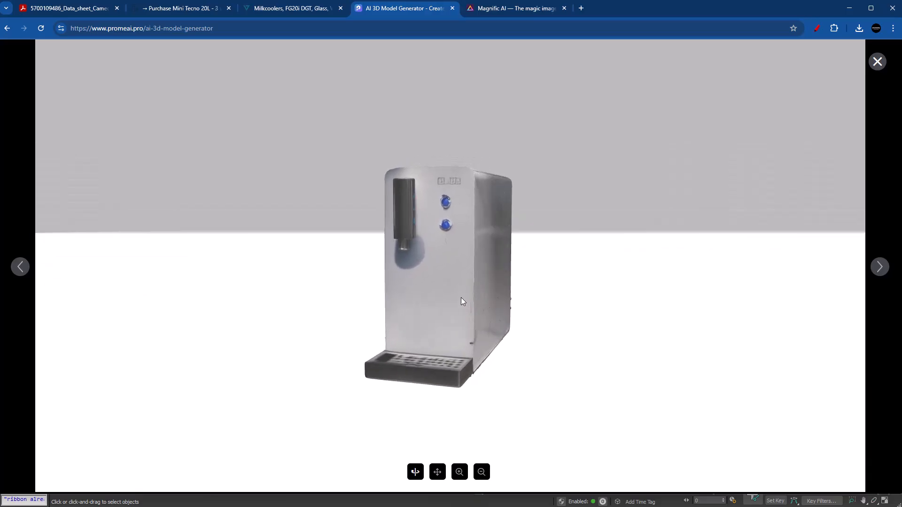
drag(460, 297, 431, 286)
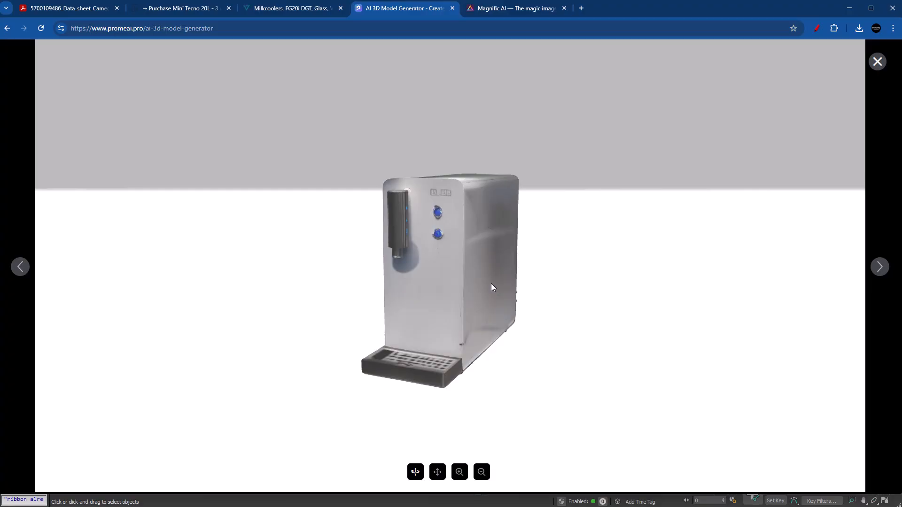
Compare the generated water dispenser with the Mini Tecno 20L product photo on the Aquachiara page
click(174, 9)
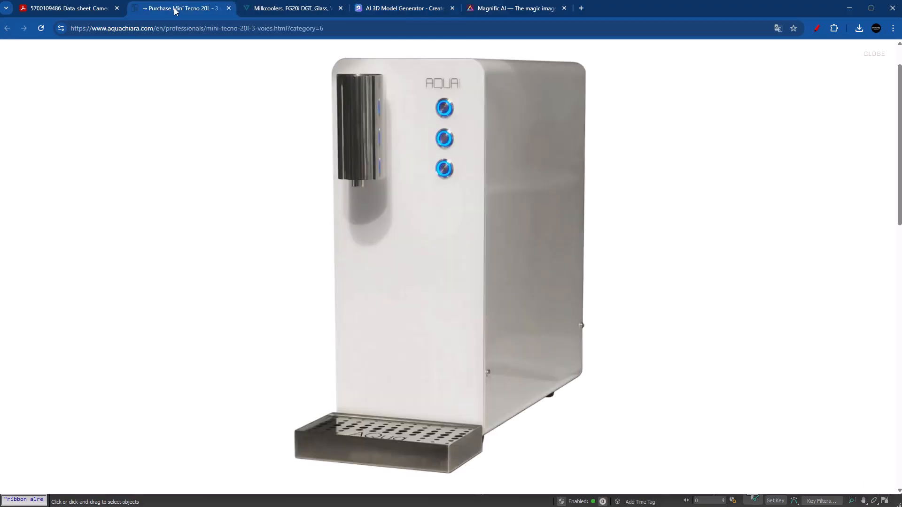
click(421, 9)
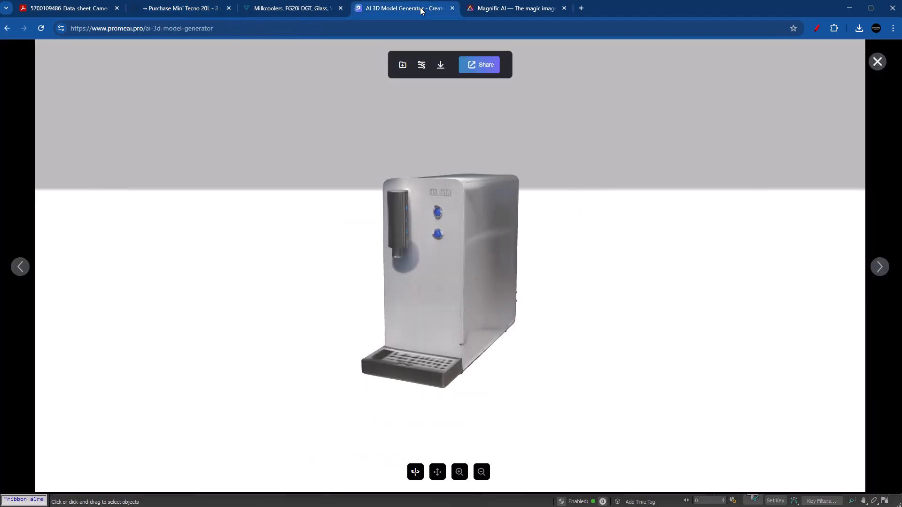
click(196, 12)
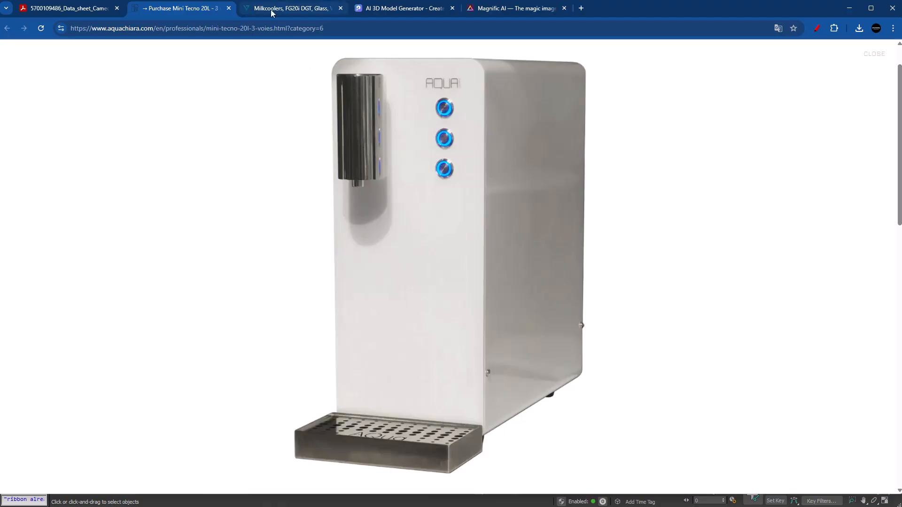
click(389, 11)
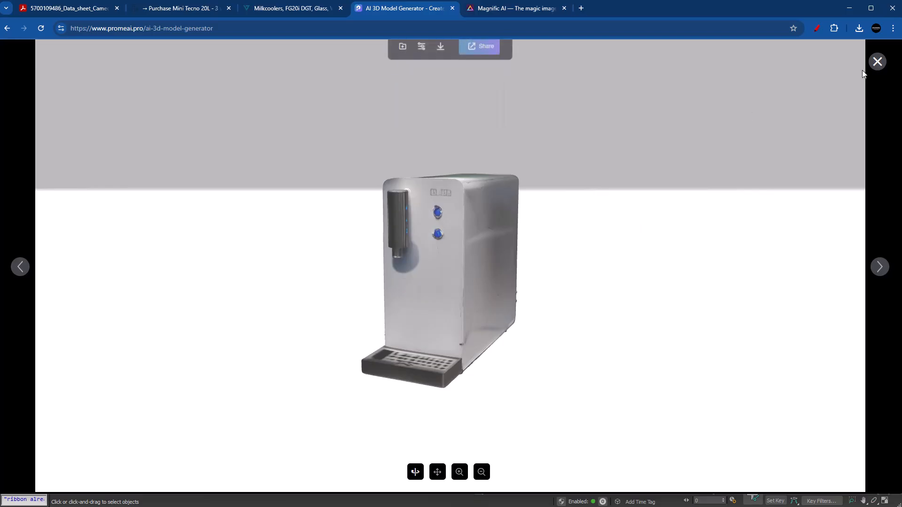
Open the generated dried flower arrangement model, examine its details up close and close the preview
click(877, 61)
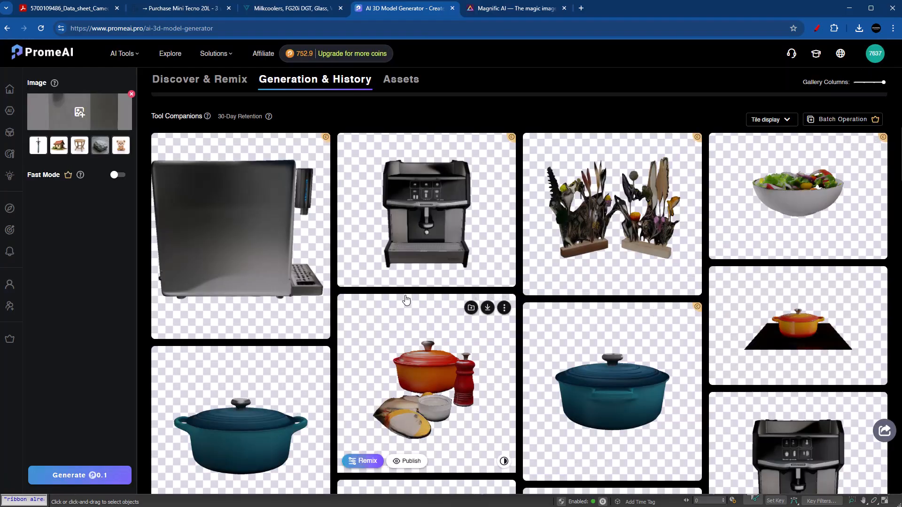
click(605, 223)
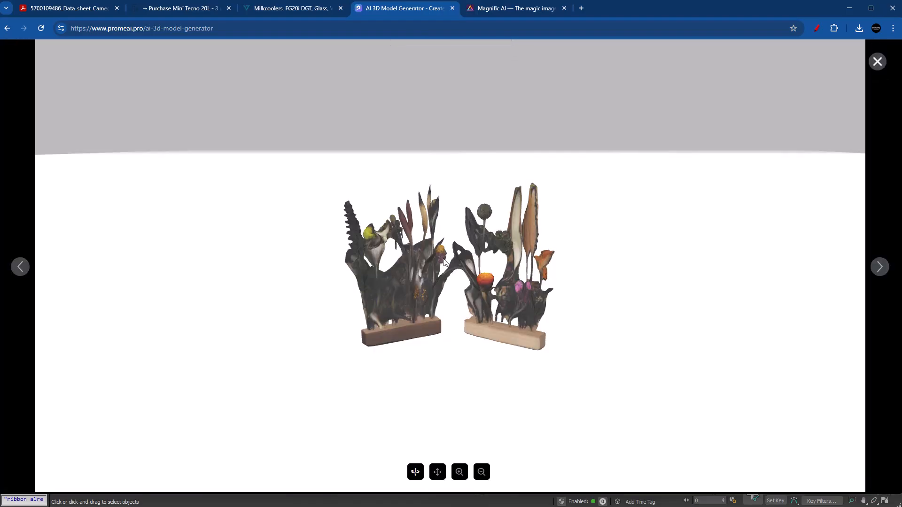
scroll(405, 301, down, 2)
scroll(406, 302, up, 10)
scroll(410, 322, up, 5)
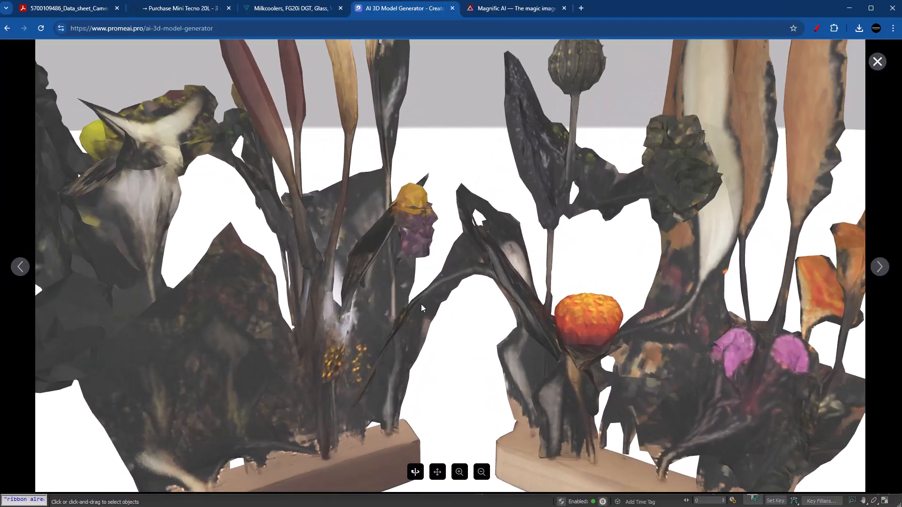
scroll(421, 304, down, 4)
key(Escape)
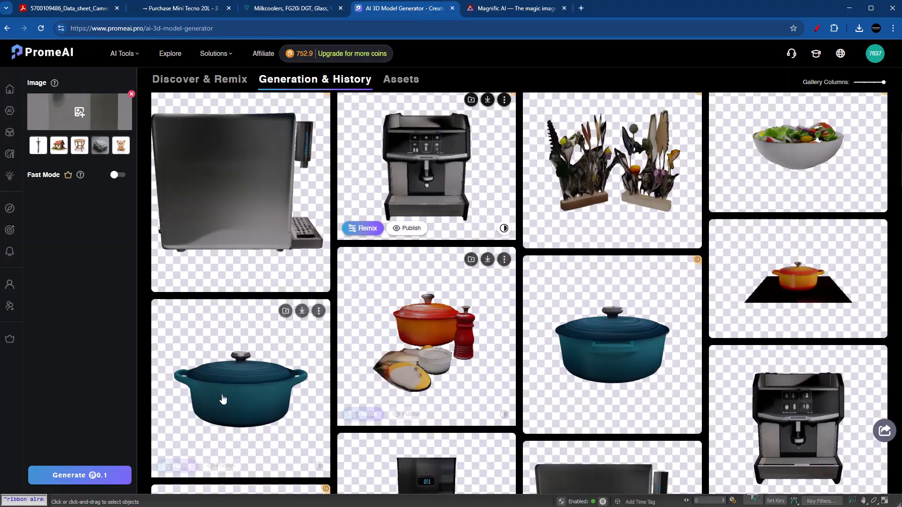
Examine the generated blue casserole model and the matching pots on the counter in the Interior_02.png render
click(284, 376)
drag(449, 294, 495, 274)
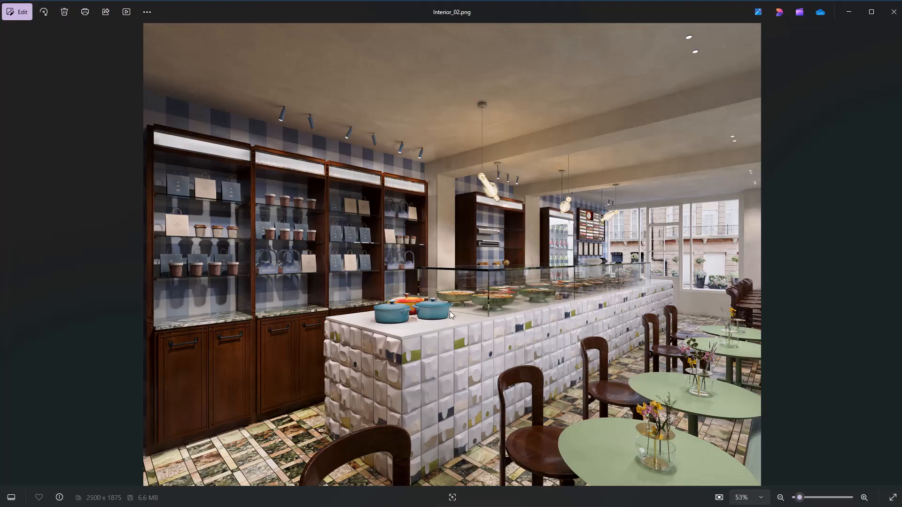
scroll(449, 311, up, 5)
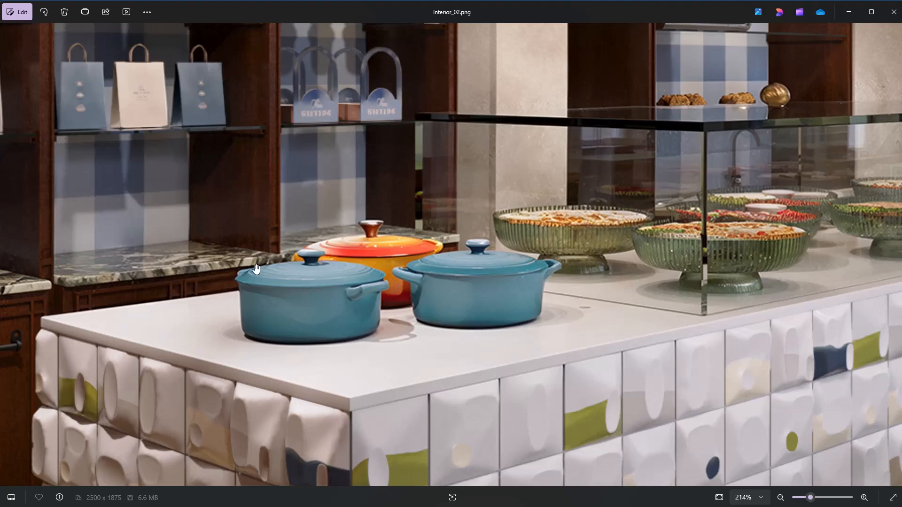
scroll(256, 269, down, 5)
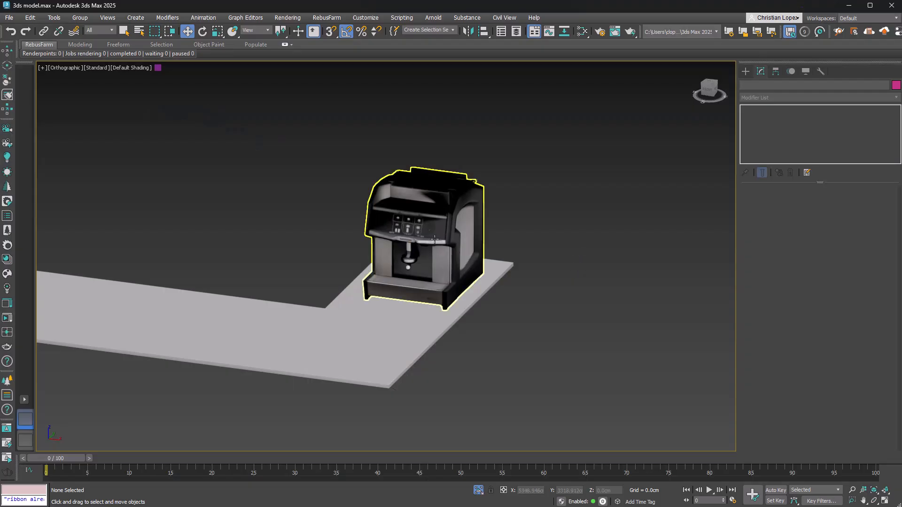
Return to 3ds Max, select the coffee machine on the countertop and view it from a lower angle
click(456, 257)
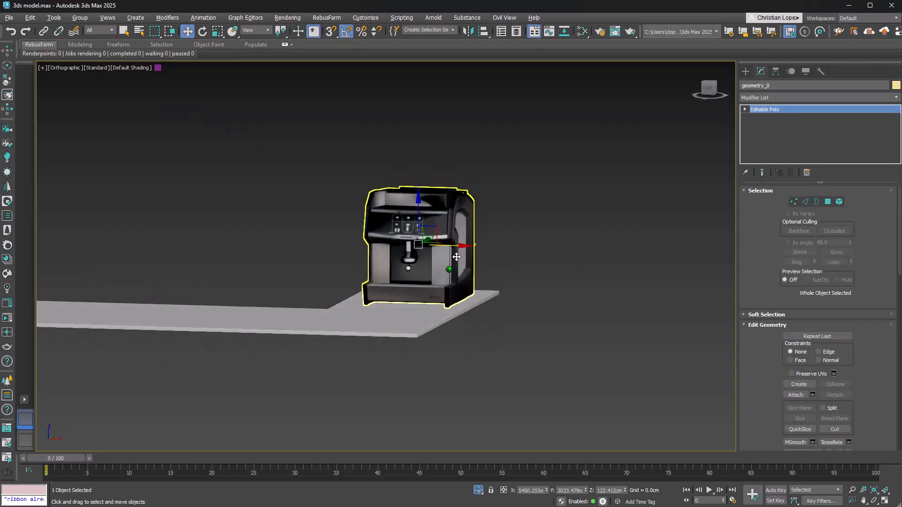
alt+middle_drag(456, 257, 537, 195)
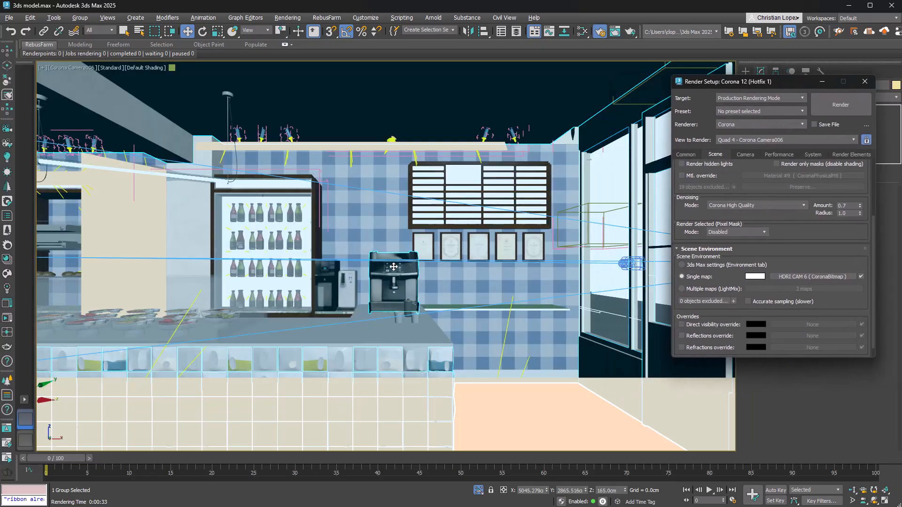
Review the output size and noise level limit in the render settings, and render the Corona Camera006 view at 1000 × 750
drag(708, 82, 540, 85)
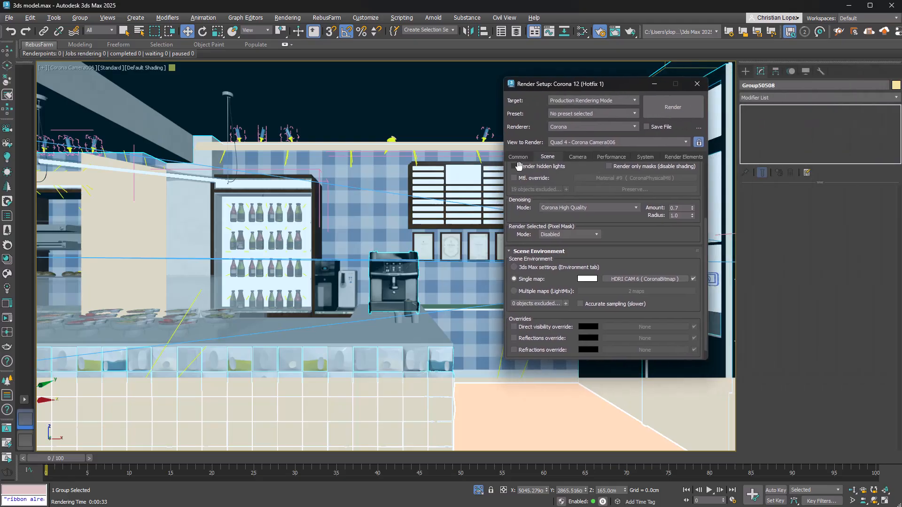
click(517, 157)
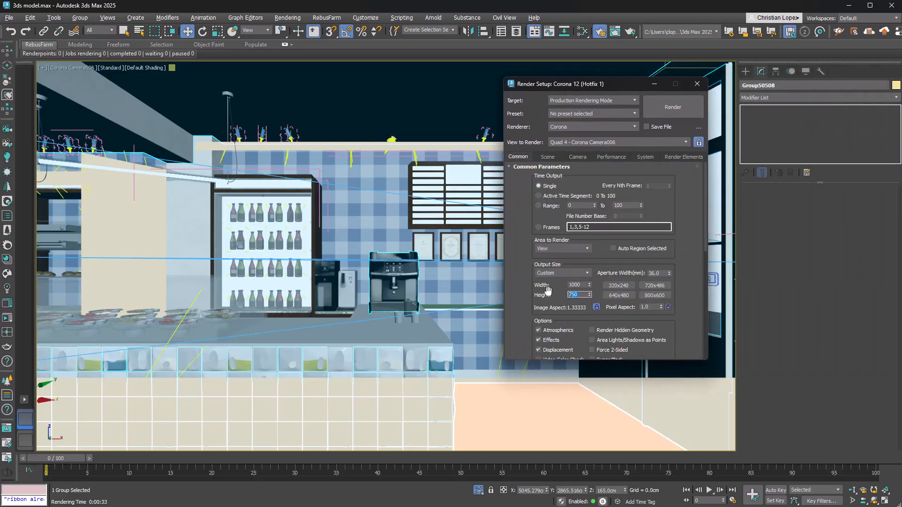
click(547, 157)
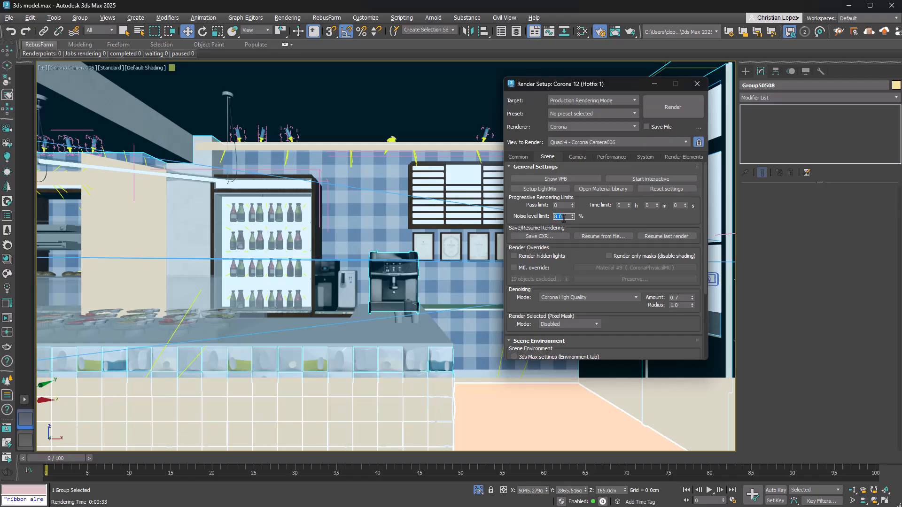
click(517, 156)
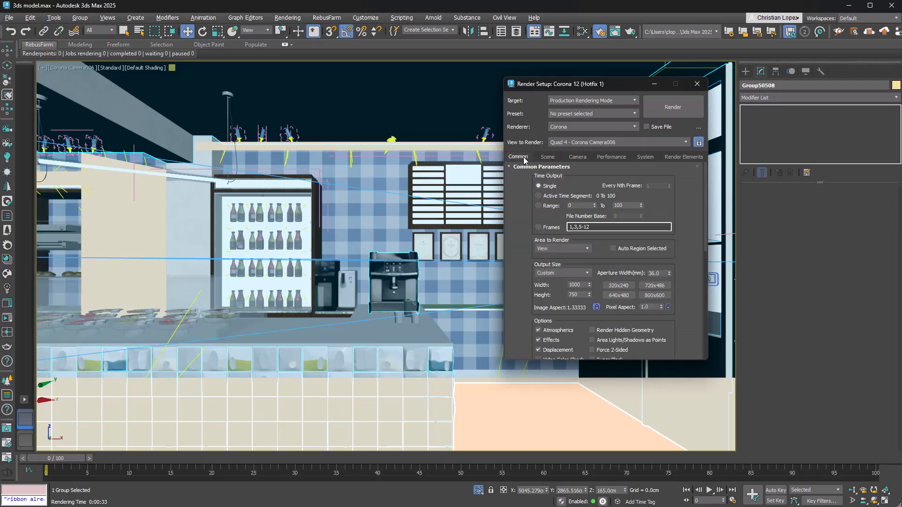
click(672, 107)
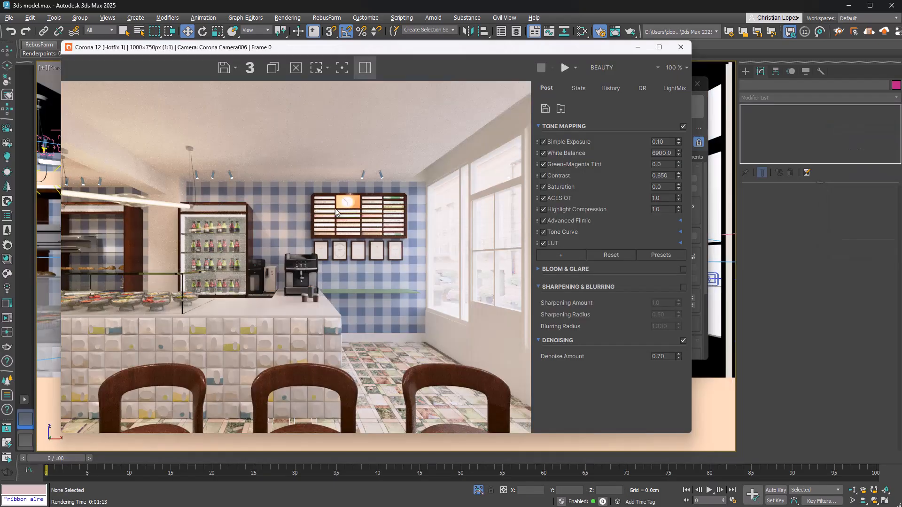
Examine the coffee machine and the neighbouring appliances on the counter up close in the finished render
scroll(336, 212, up, 5)
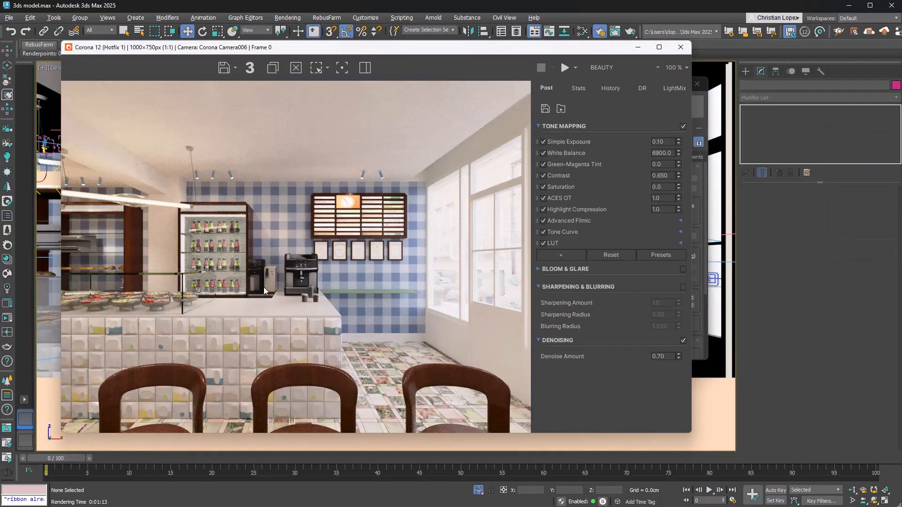
scroll(346, 262, down, 2)
scroll(313, 214, up, 2)
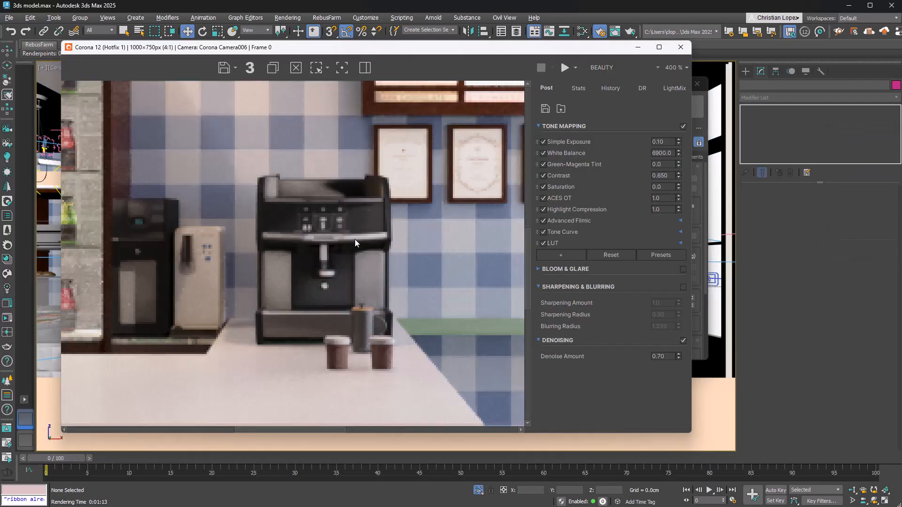
scroll(309, 263, down, 5)
scroll(302, 282, up, 4)
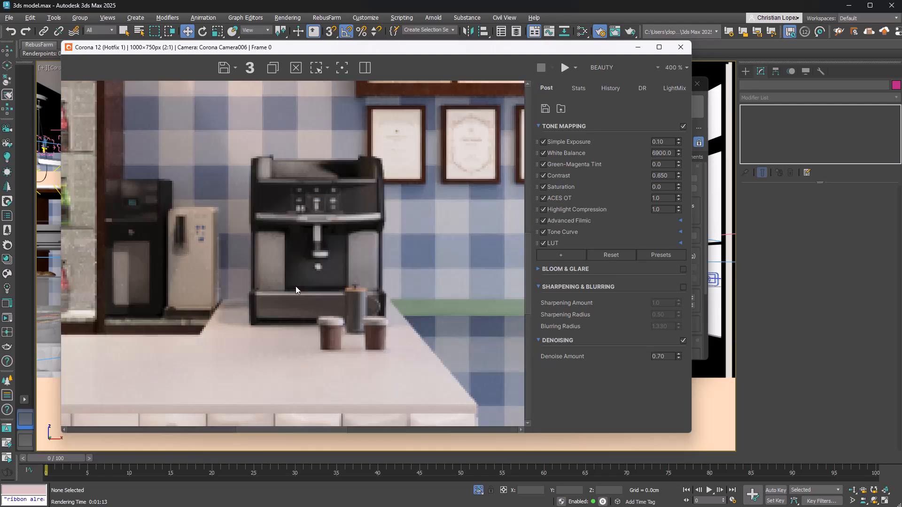
middle_drag(278, 298, 260, 318)
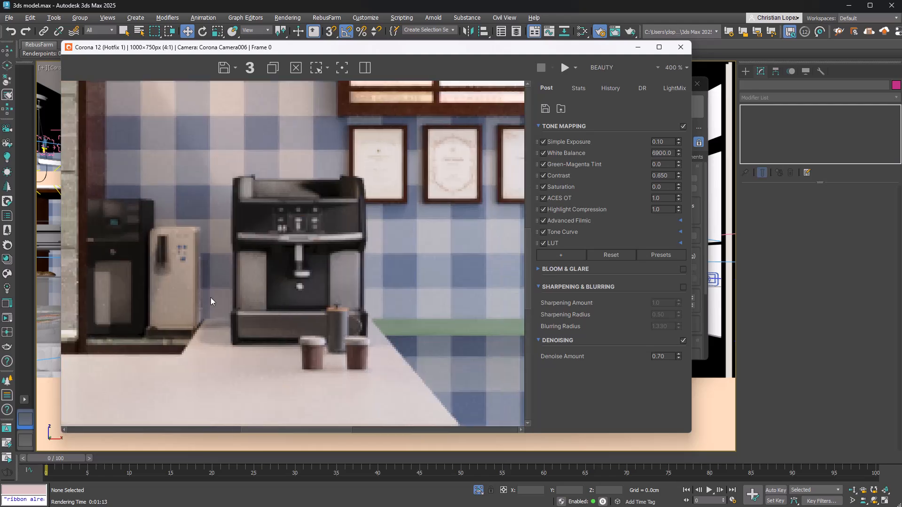
scroll(320, 190, down, 5)
scroll(300, 256, up, 3)
scroll(288, 244, down, 3)
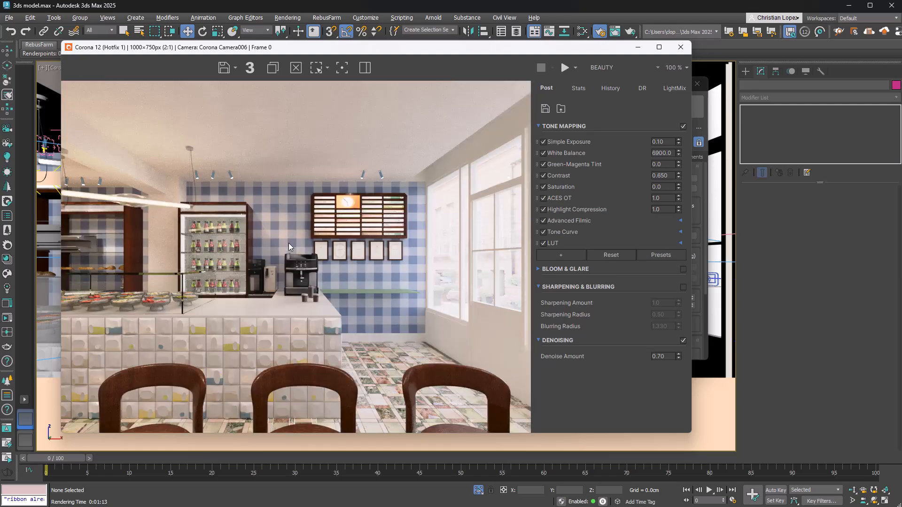
Save the rendered image in the Product folder under the name Render
click(224, 69)
click(233, 46)
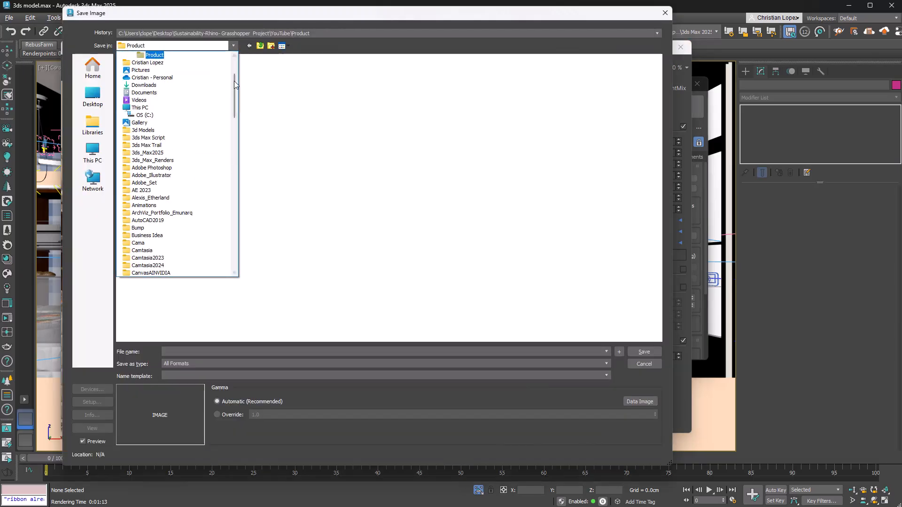
click(174, 55)
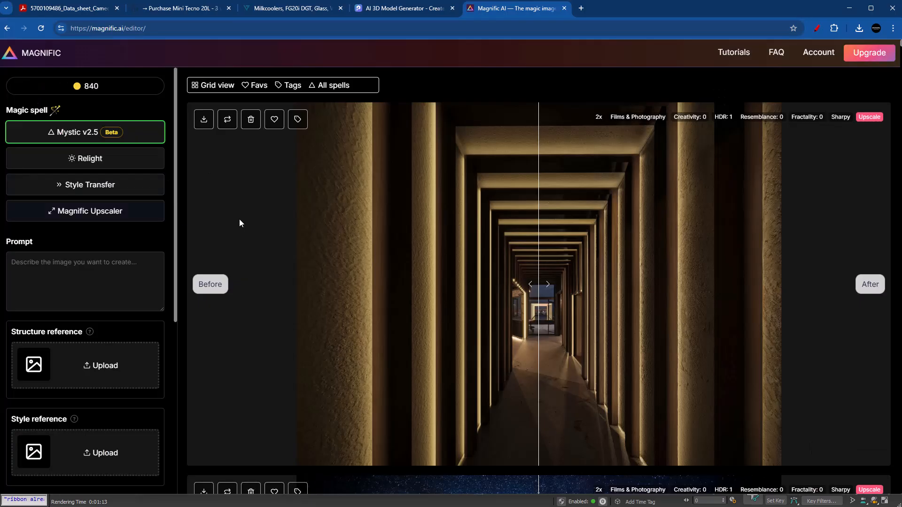
In Magnific AI, choose the Magnific Upscaler and upload the Render image from the Product folder
click(111, 217)
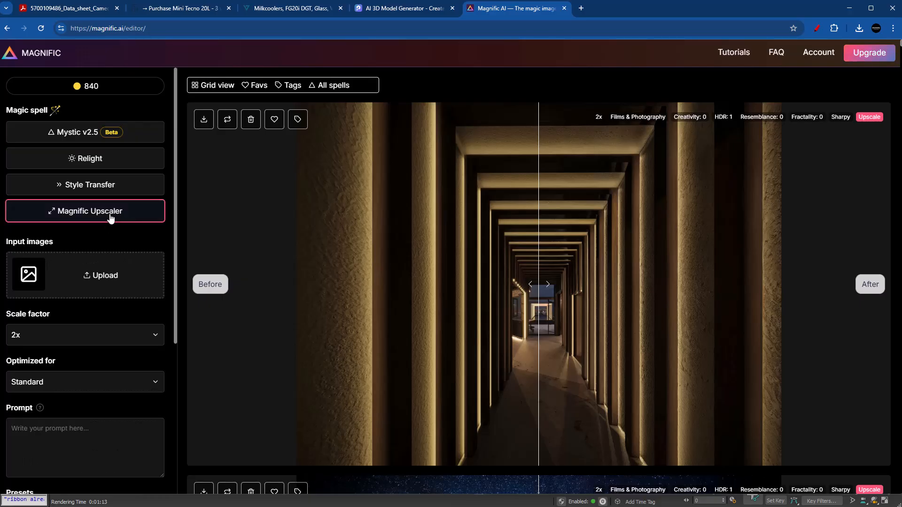
click(99, 276)
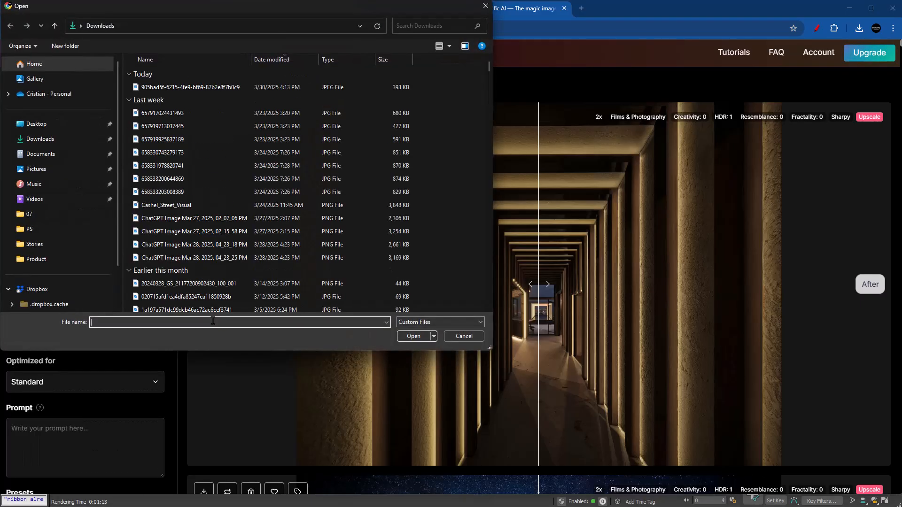
click(36, 259)
click(205, 80)
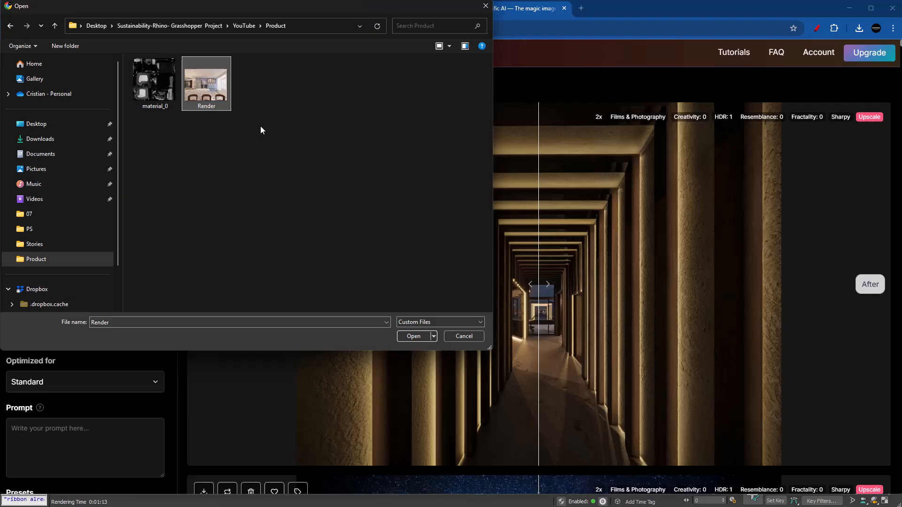
click(413, 336)
Optimize the upscale for Films & Photography and leave the prompt empty
scroll(77, 297, down, 2)
scroll(81, 281, up, 1)
scroll(136, 314, down, 2)
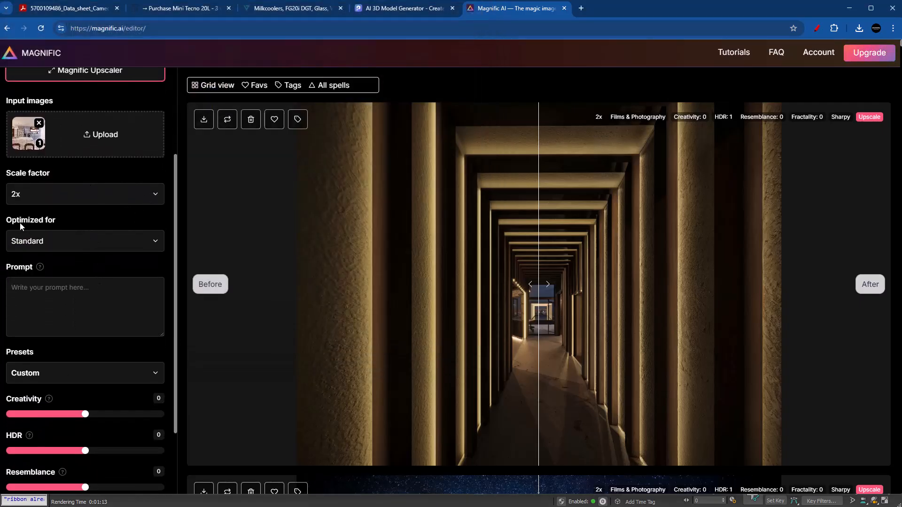
click(97, 243)
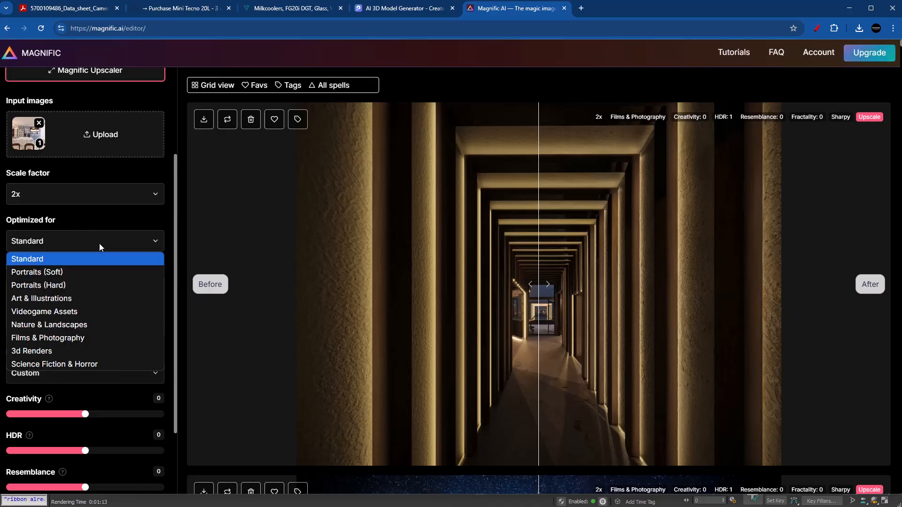
click(71, 337)
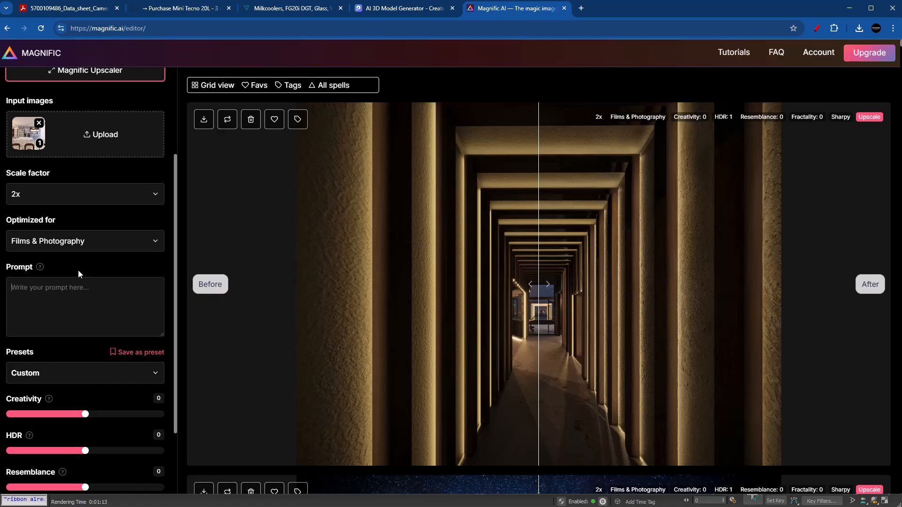
click(99, 298)
scroll(100, 298, down, 1)
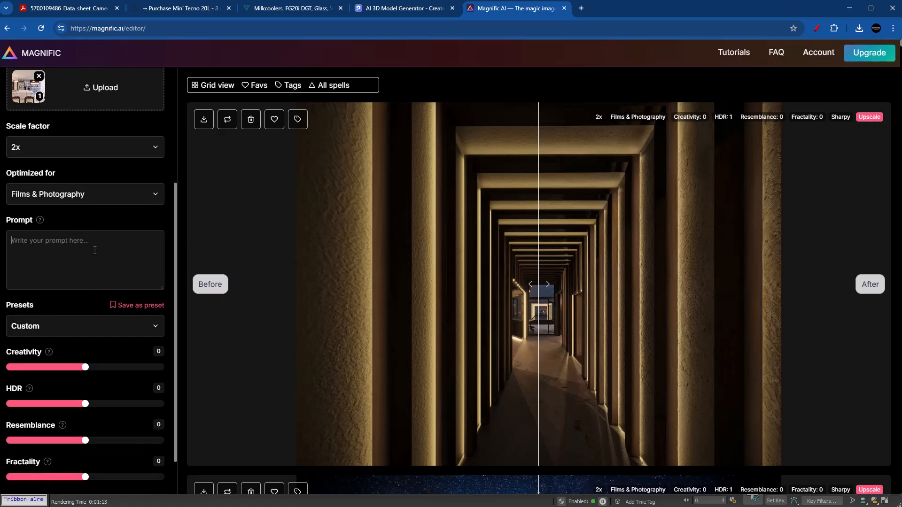
Set the upscaling engine to Magnific Sharpy
scroll(94, 249, down, 2)
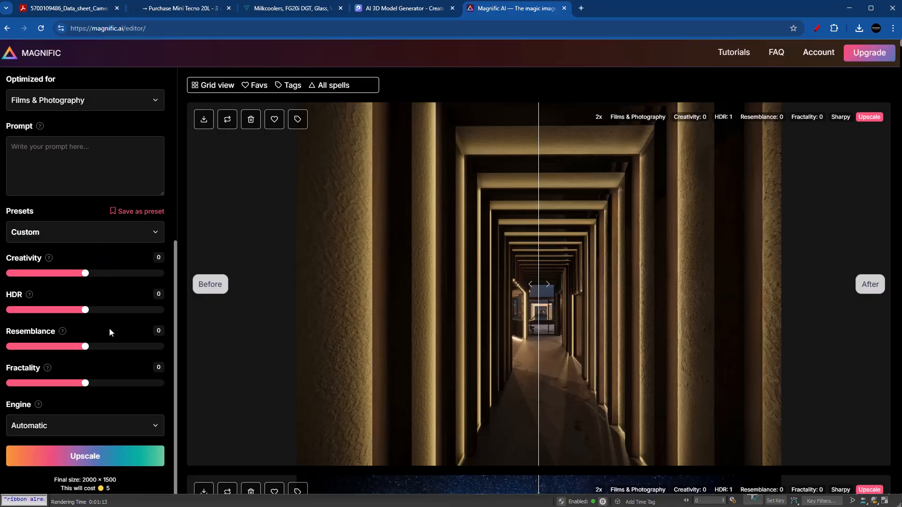
click(67, 425)
click(63, 423)
click(72, 424)
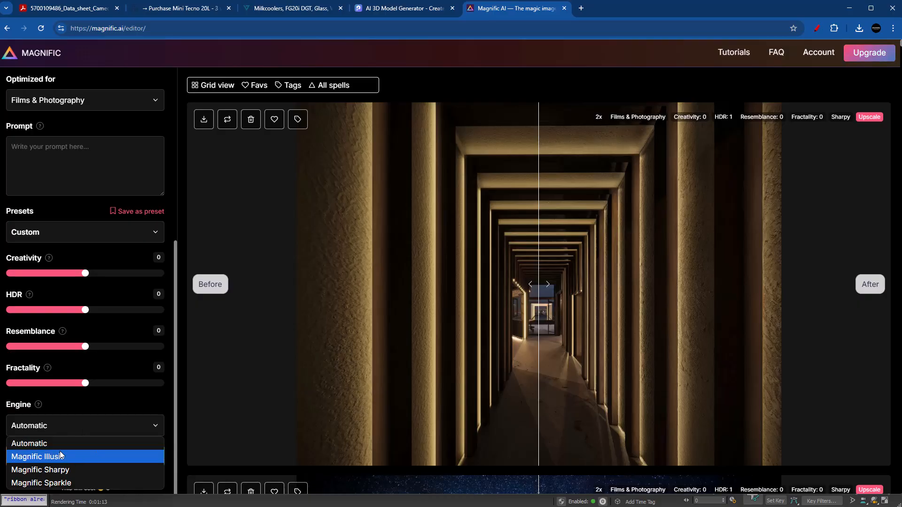
click(77, 470)
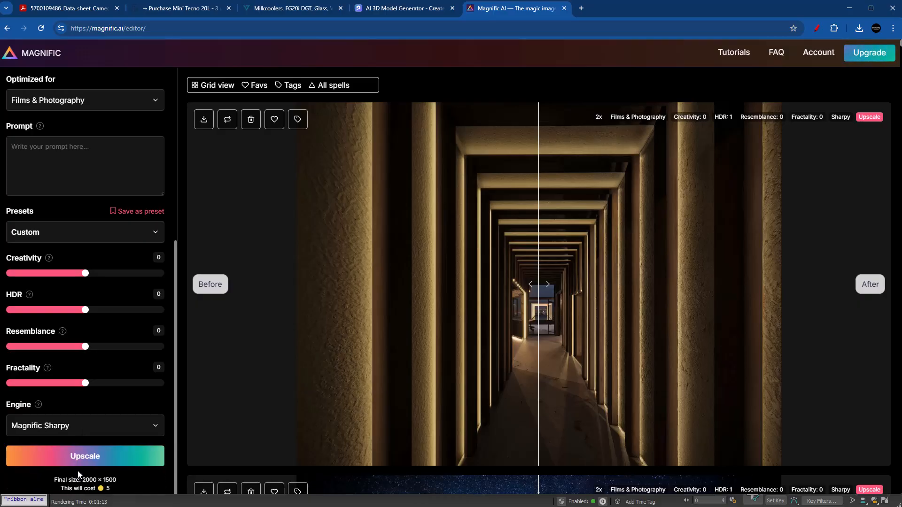
Set Creativity, HDR and Resemblance to 1 each
drag(87, 280, 96, 279)
drag(87, 313, 96, 316)
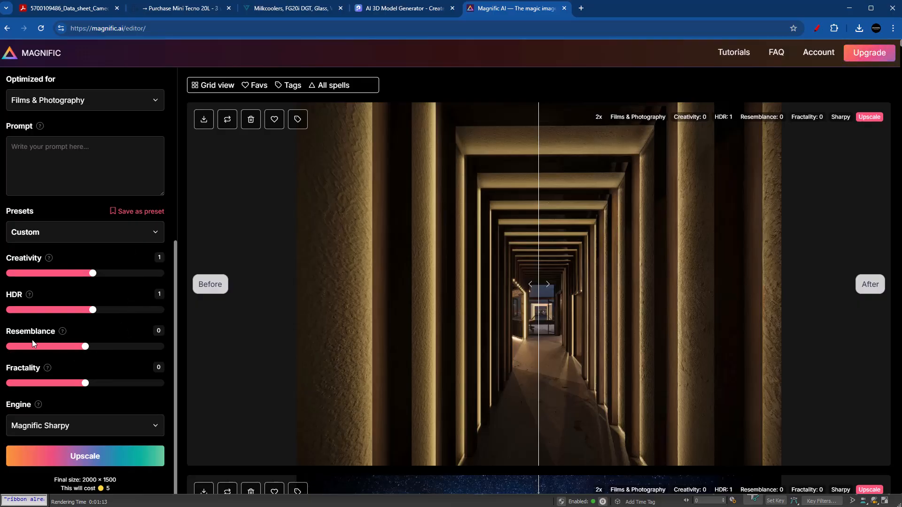
drag(85, 347, 90, 348)
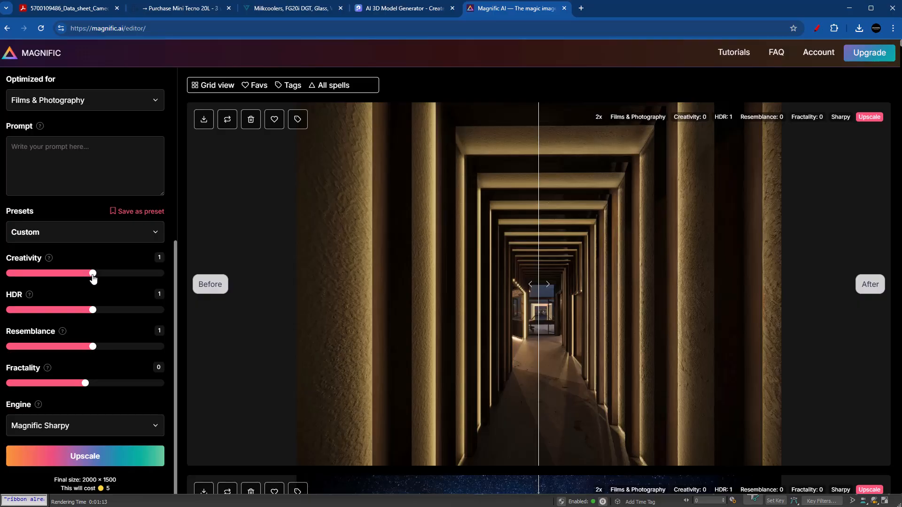
Try Creativity 8 and Fractality -3, and restore them to 1 and 0
drag(93, 277, 146, 280)
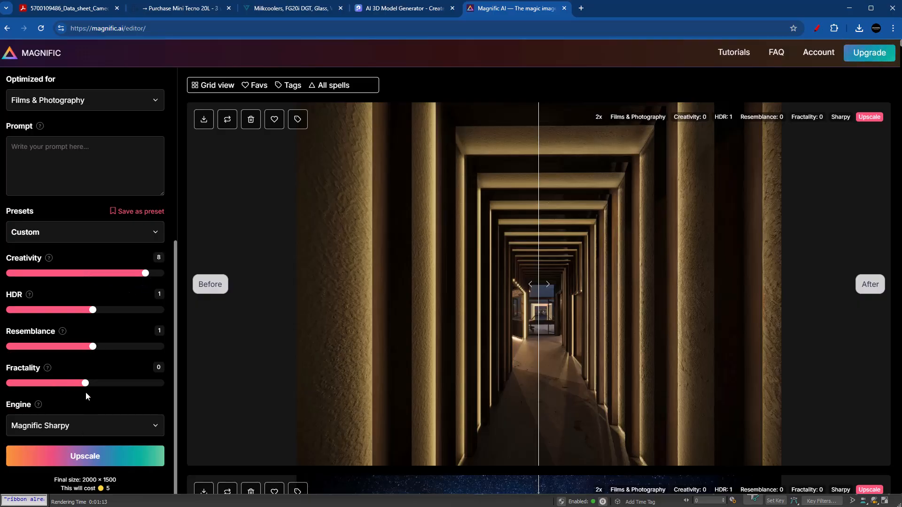
click(63, 385)
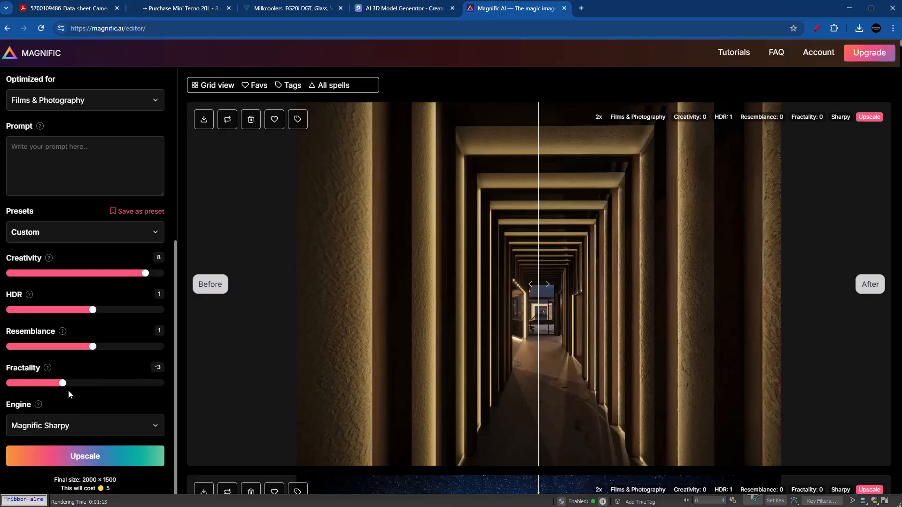
drag(78, 388, 92, 384)
drag(145, 273, 93, 276)
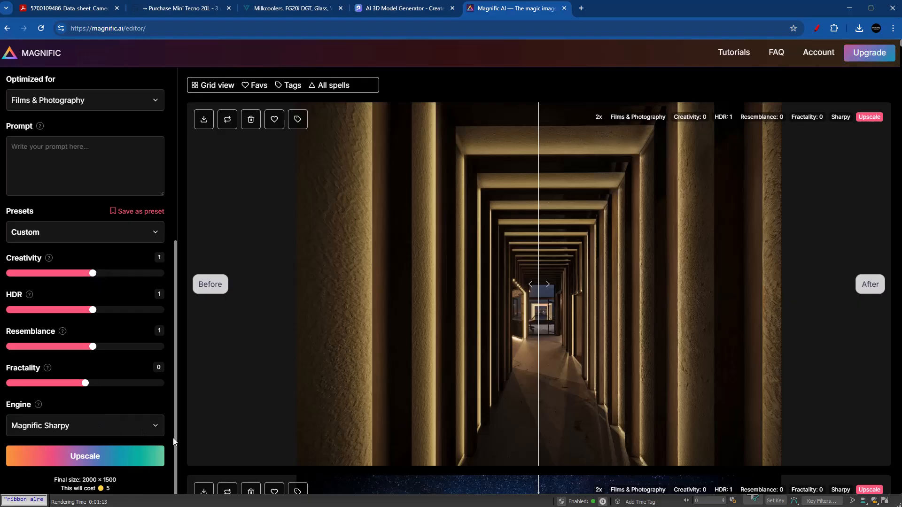
Try the Magnific Illusio engine, return to Magnific Sharpy and start the 2x upscale of the render
click(99, 426)
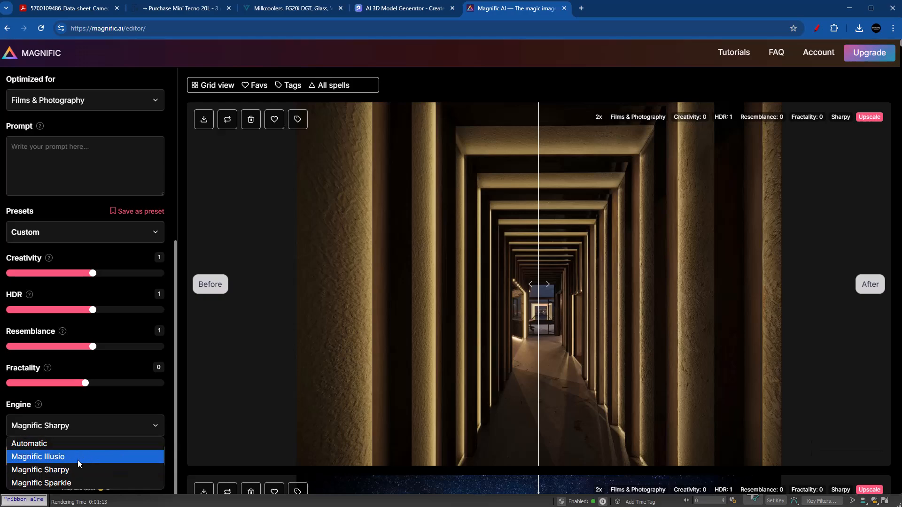
click(77, 458)
click(112, 425)
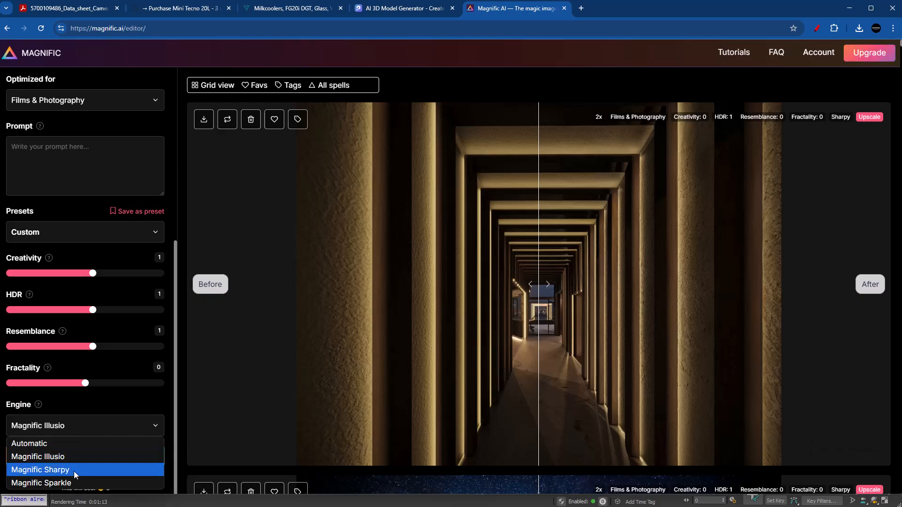
click(74, 471)
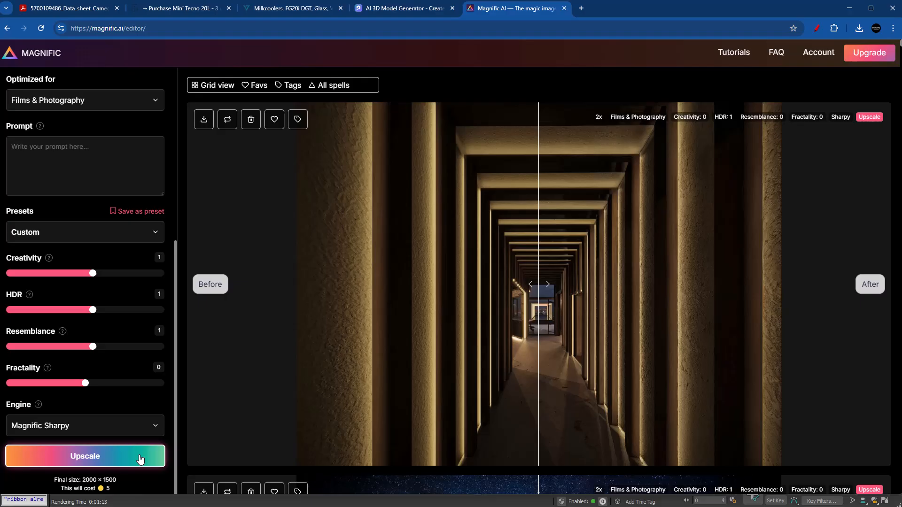
click(93, 464)
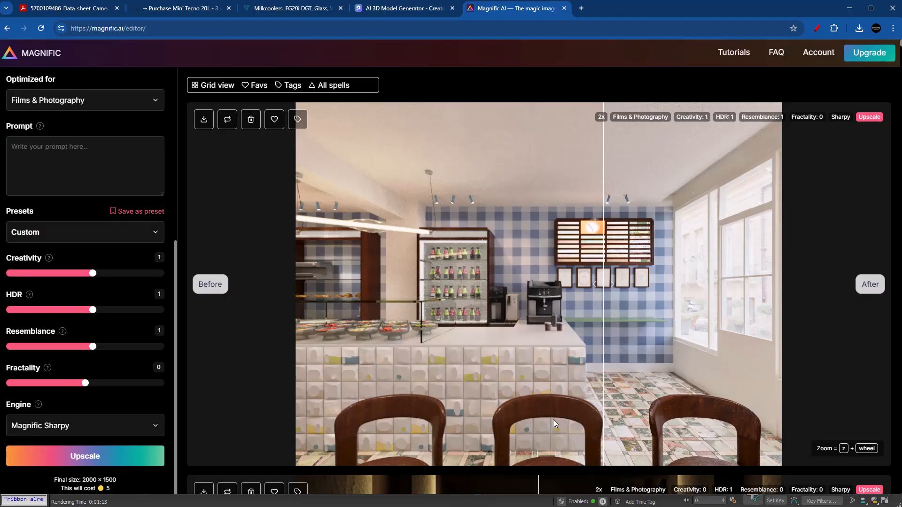
Switch back to 3ds Max and close the rendered image and the render settings
key(alt+Tab)
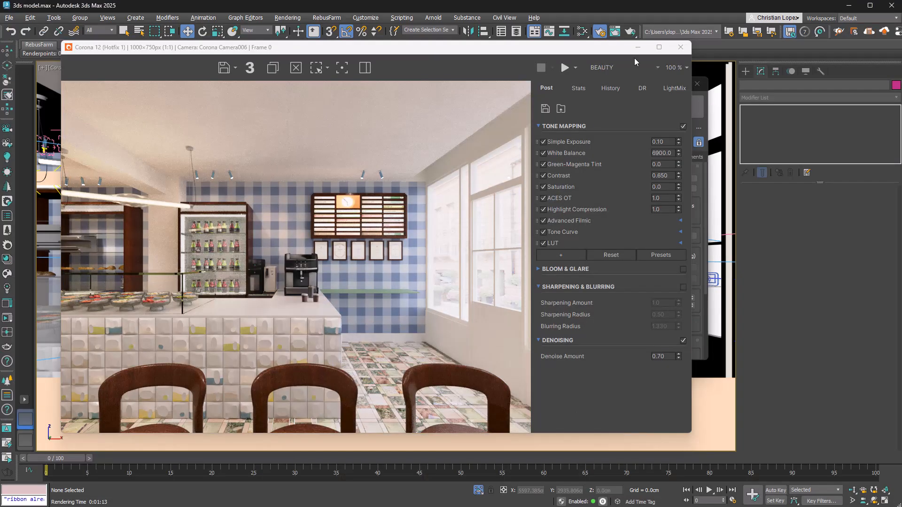
click(680, 47)
click(696, 84)
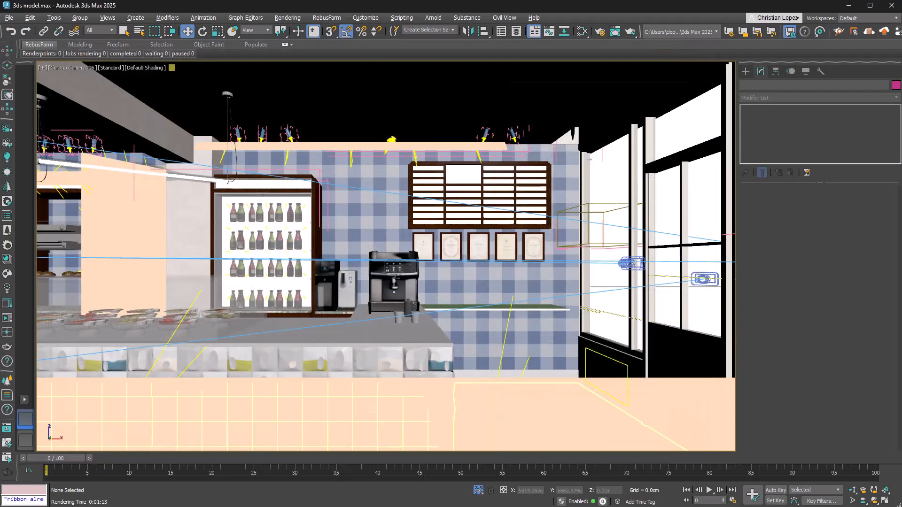
Open the group containing the coffee machine, isolate the coffee machine mesh and view it up close
click(395, 278)
key(alt+q)
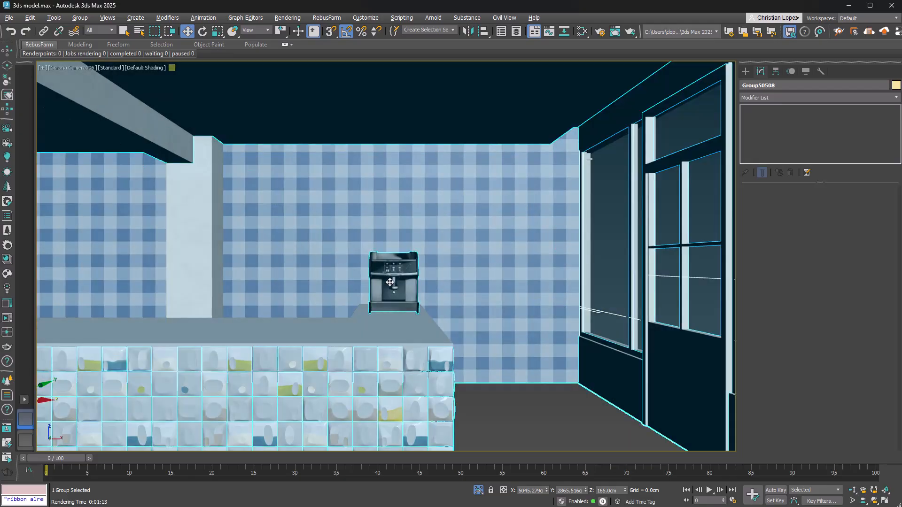
click(79, 17)
click(105, 44)
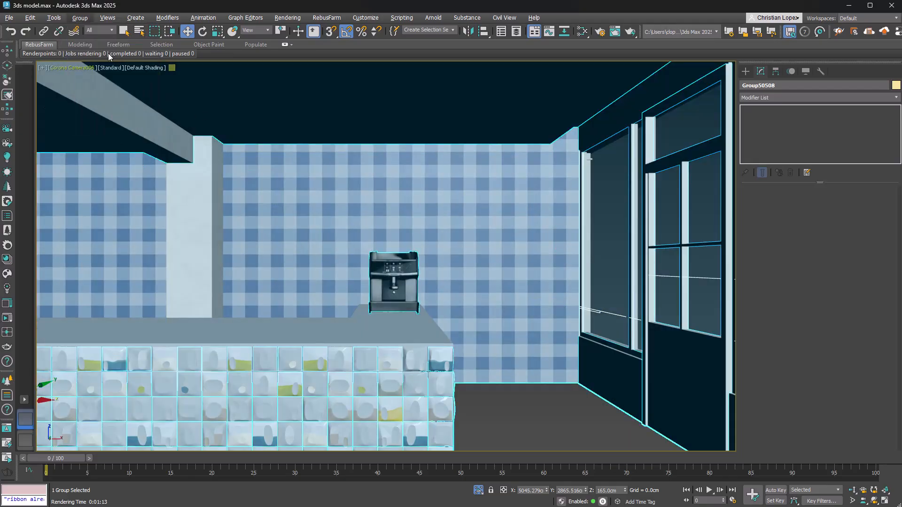
click(405, 290)
key(alt+q)
key(alt+w)
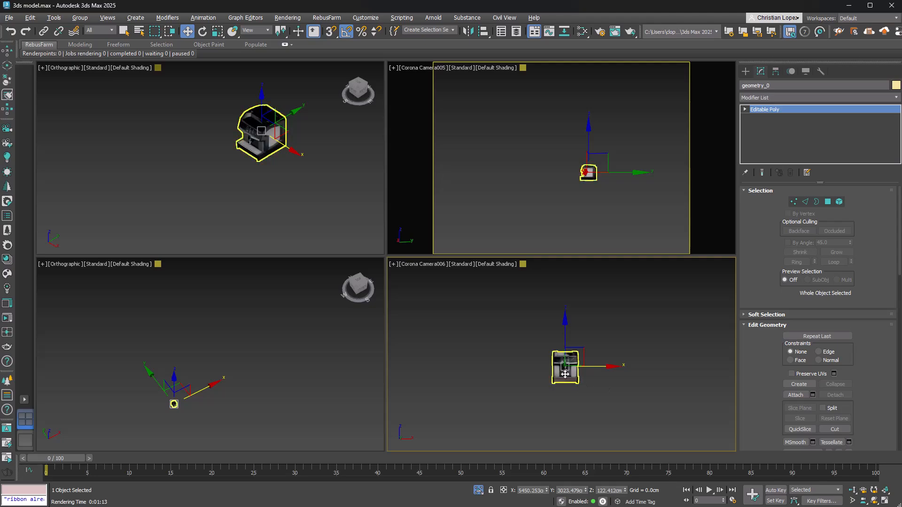
key(alt+w)
alt+middle_drag(452, 296, 469, 281)
scroll(382, 331, up, 2)
middle_drag(383, 327, 438, 298)
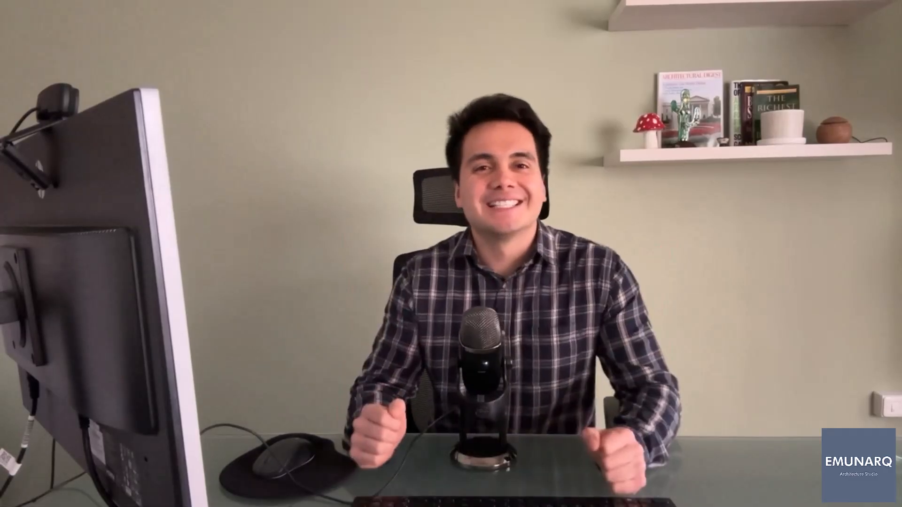